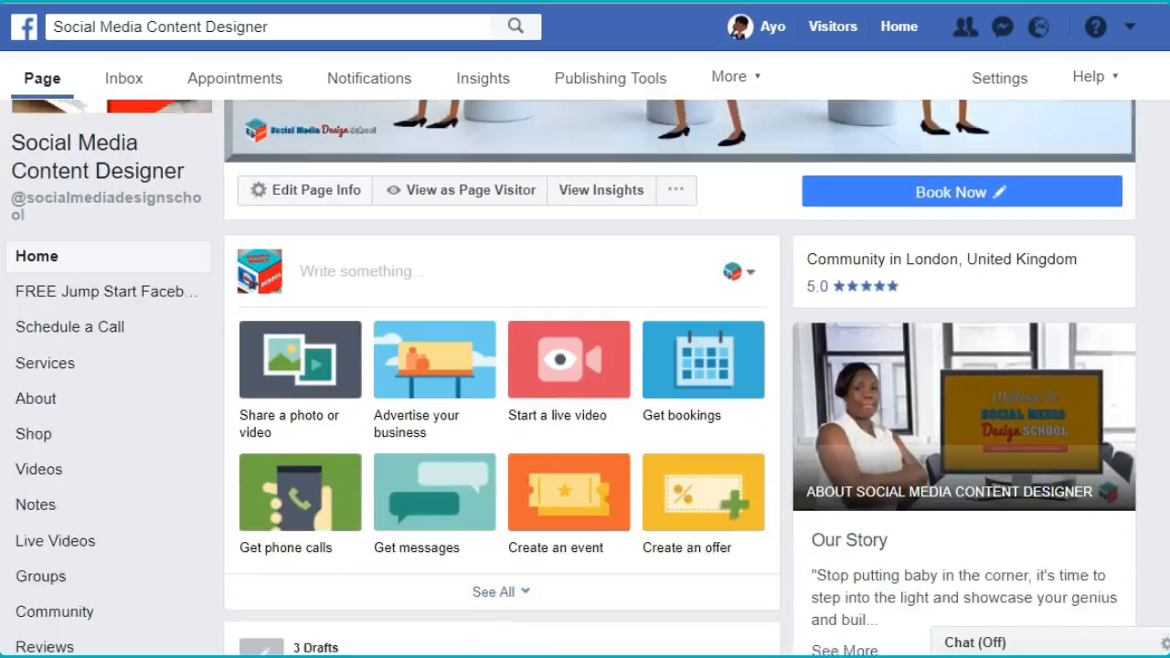
scroll(585, 379, "down", 1)
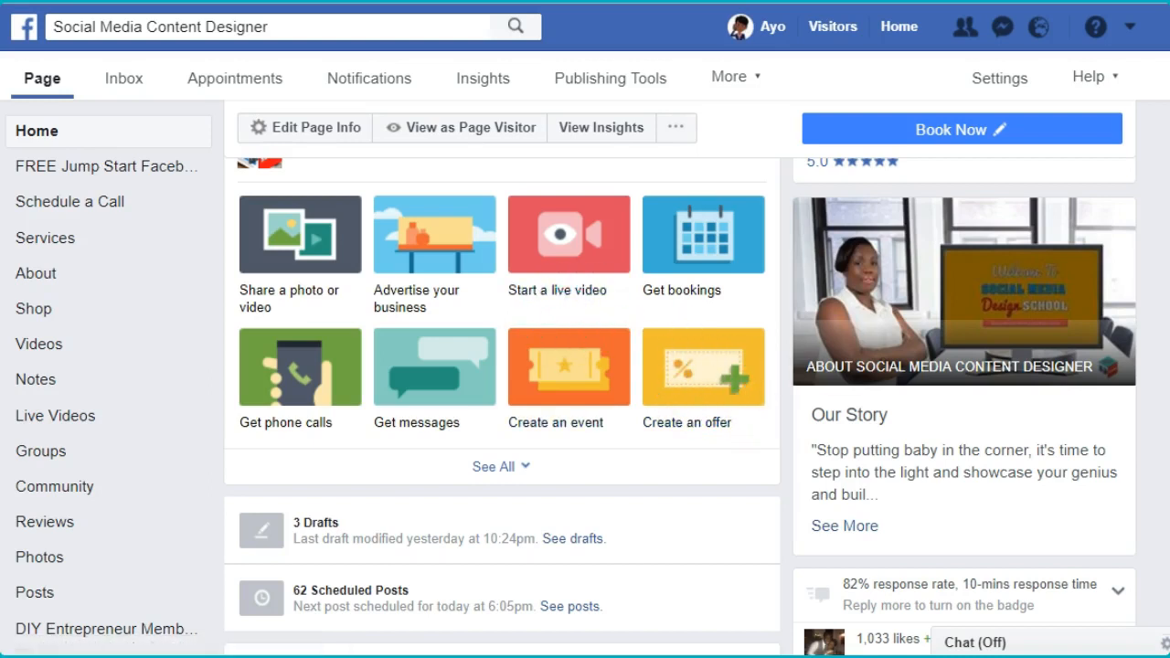
scroll(500, 366, "up", 2)
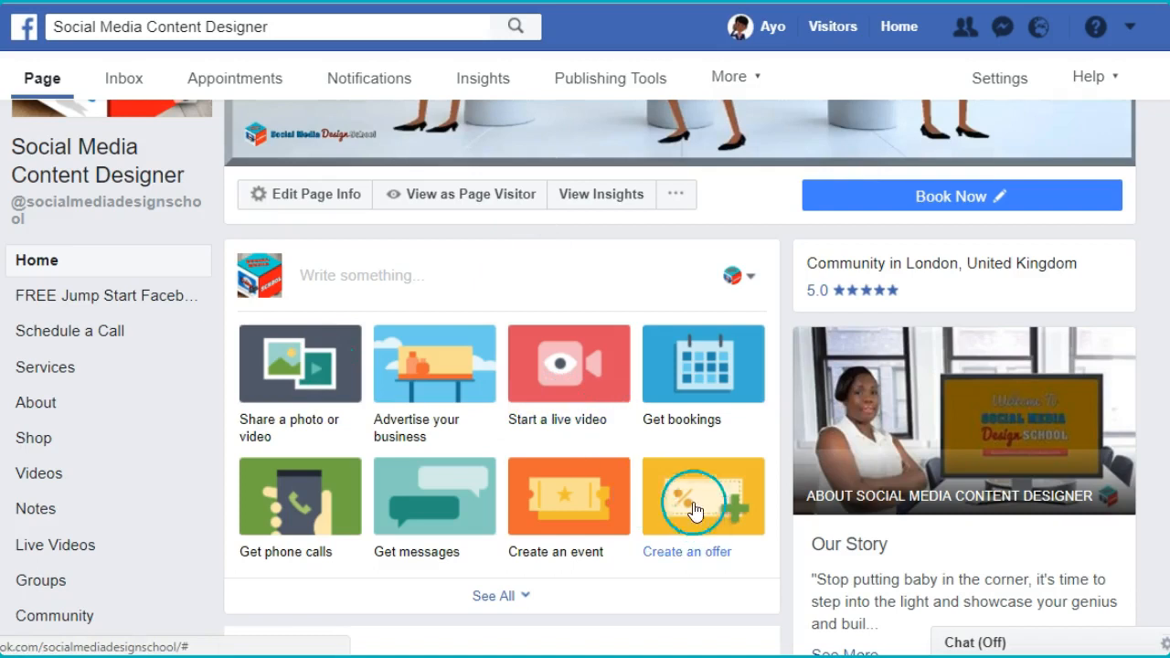
left_click(319, 276)
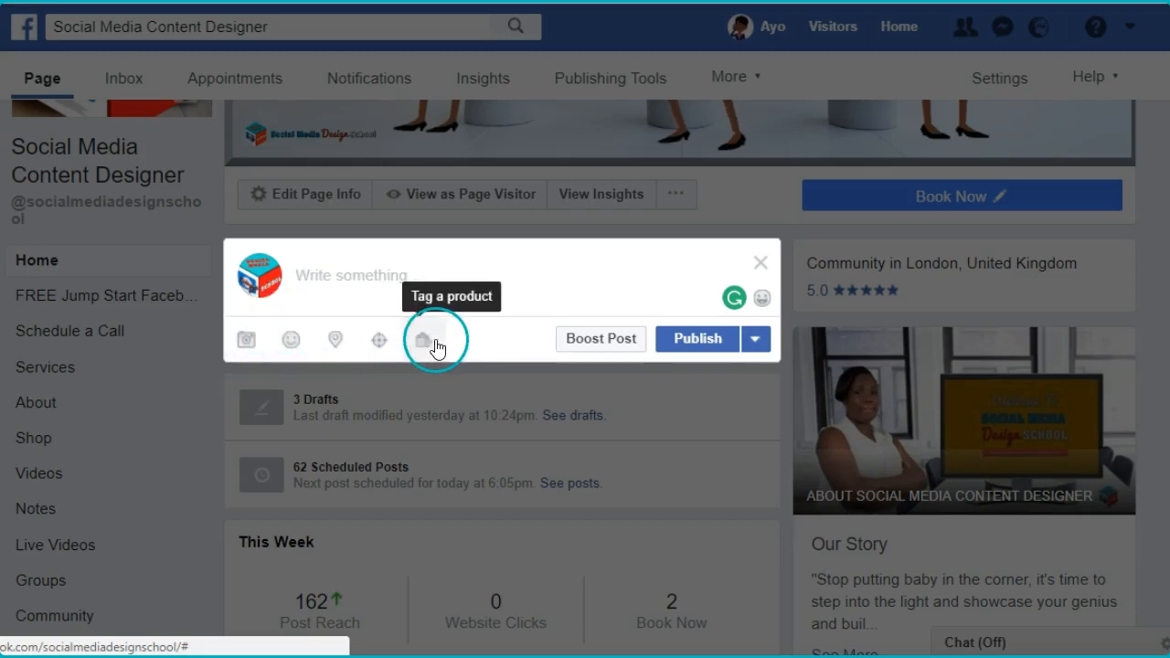
left_click(764, 266)
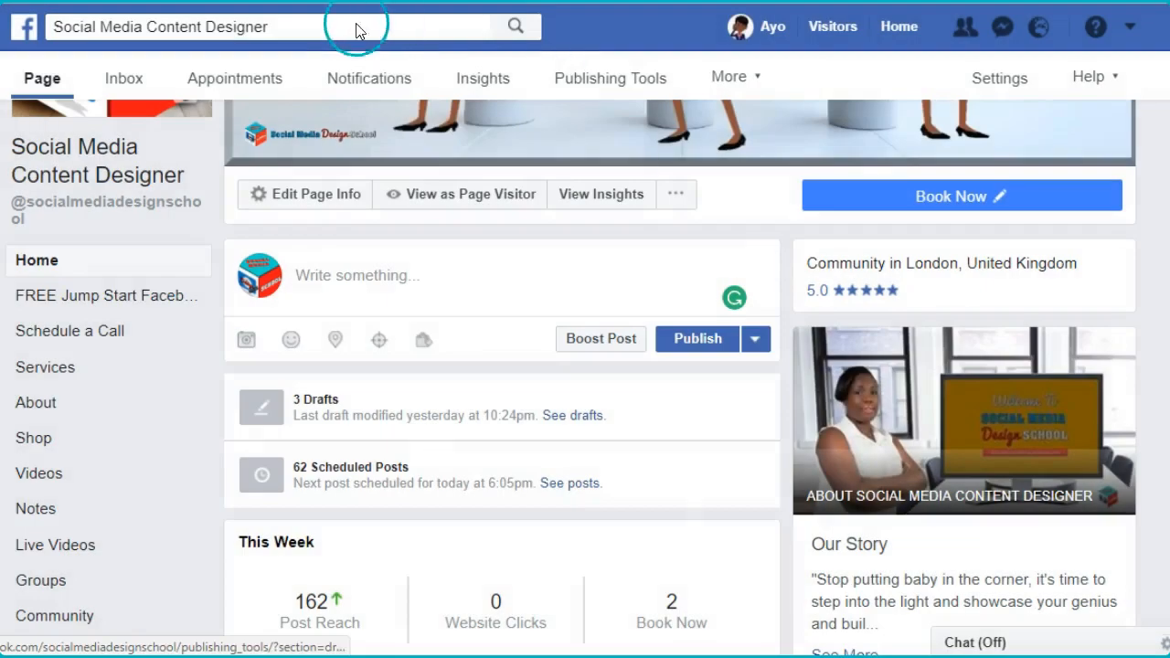
scroll(636, 83, "down", 4)
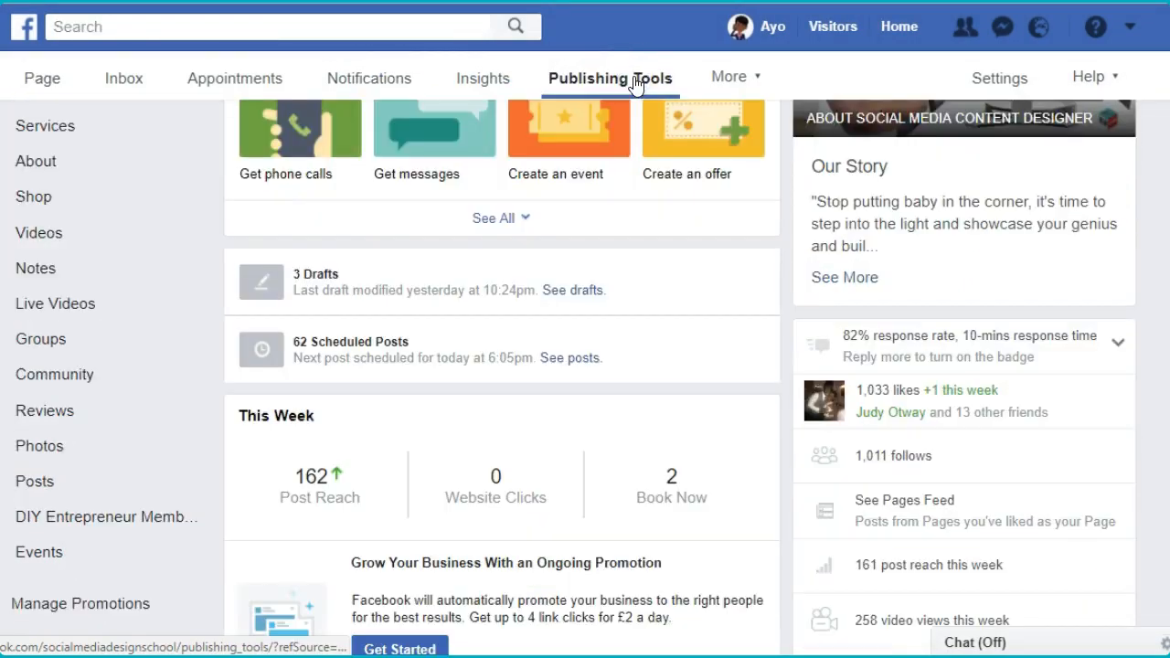
- Start a new page post from the published posts in Publishing Tools, choosing to create an offer for people to claim
left_click(635, 82)
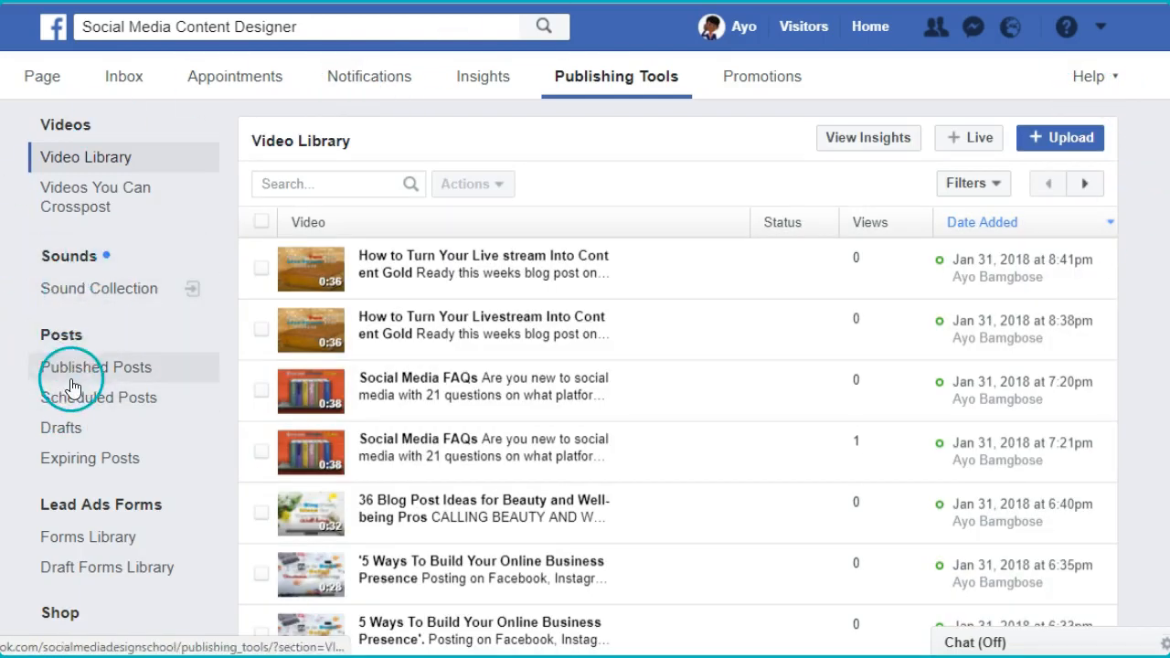
left_click(70, 337)
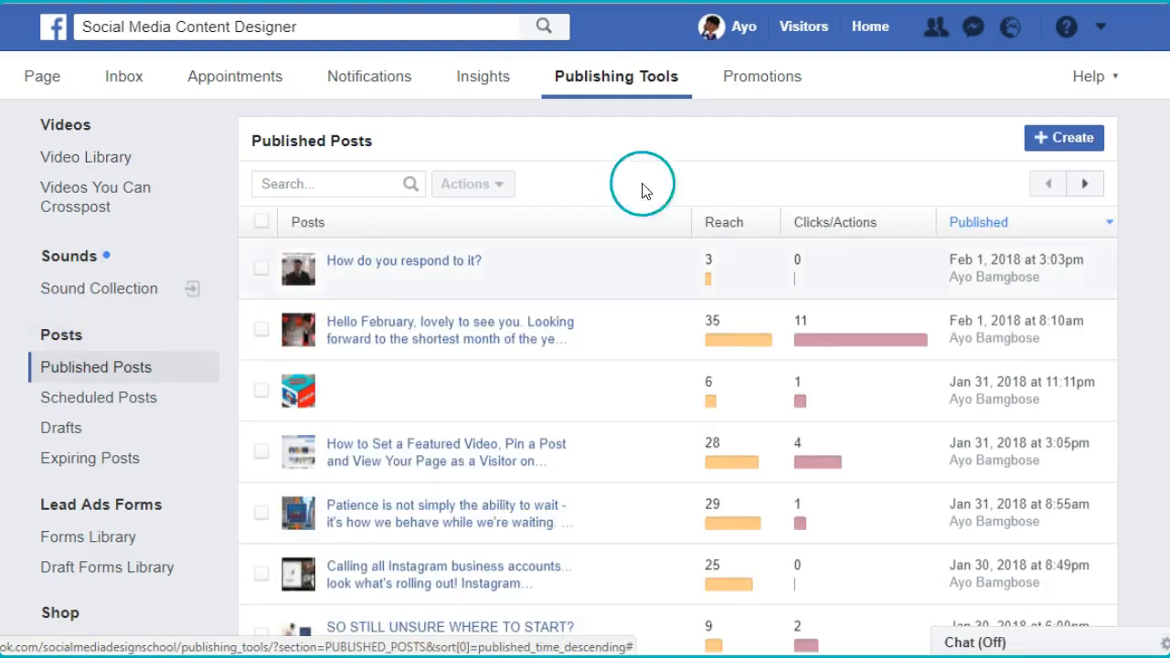
left_click(1065, 138)
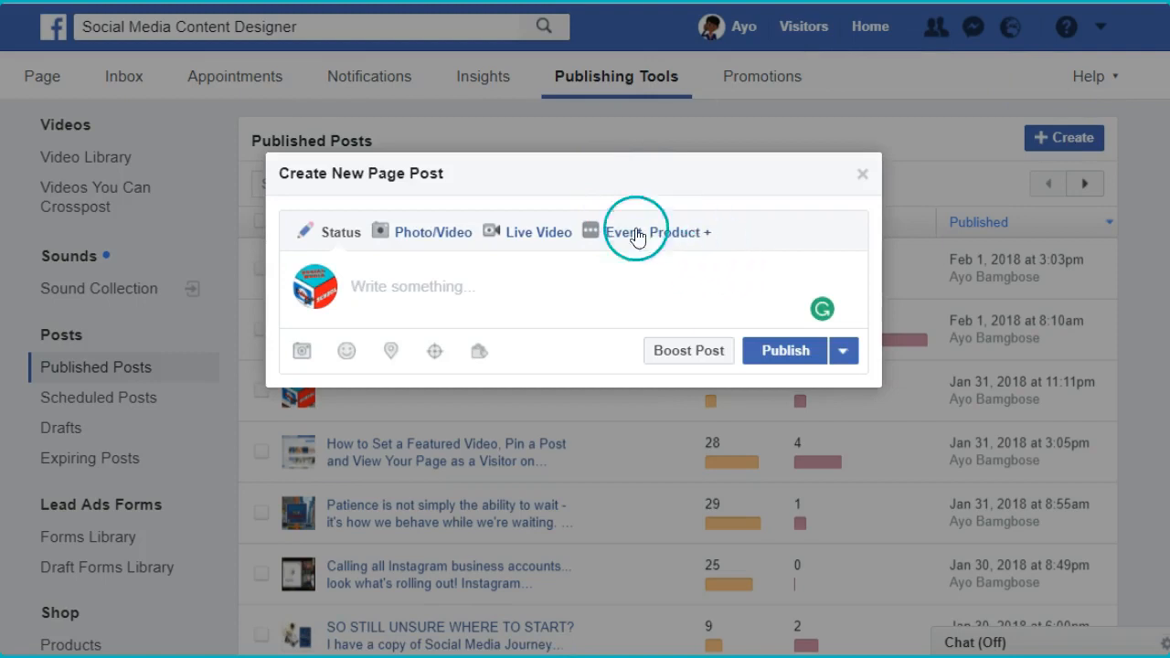
left_click(709, 234)
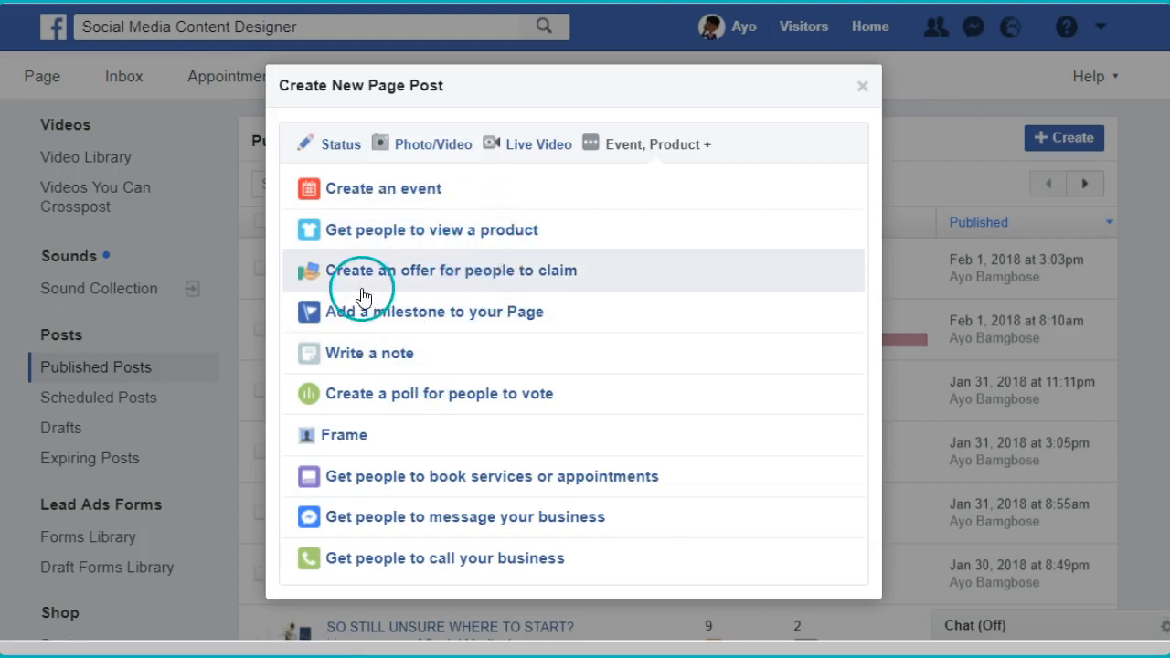
left_click(523, 270)
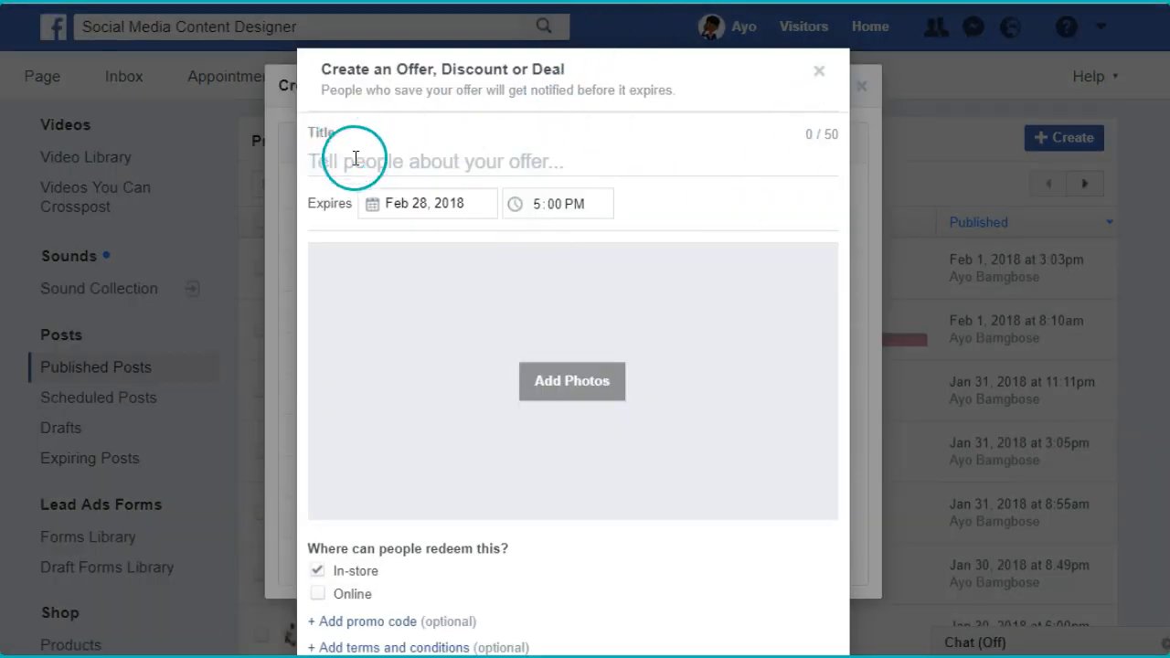
- Title the offer "All You Need Is Love Spa Day!"
left_click(572, 165)
scroll(819, 314, "down", 1)
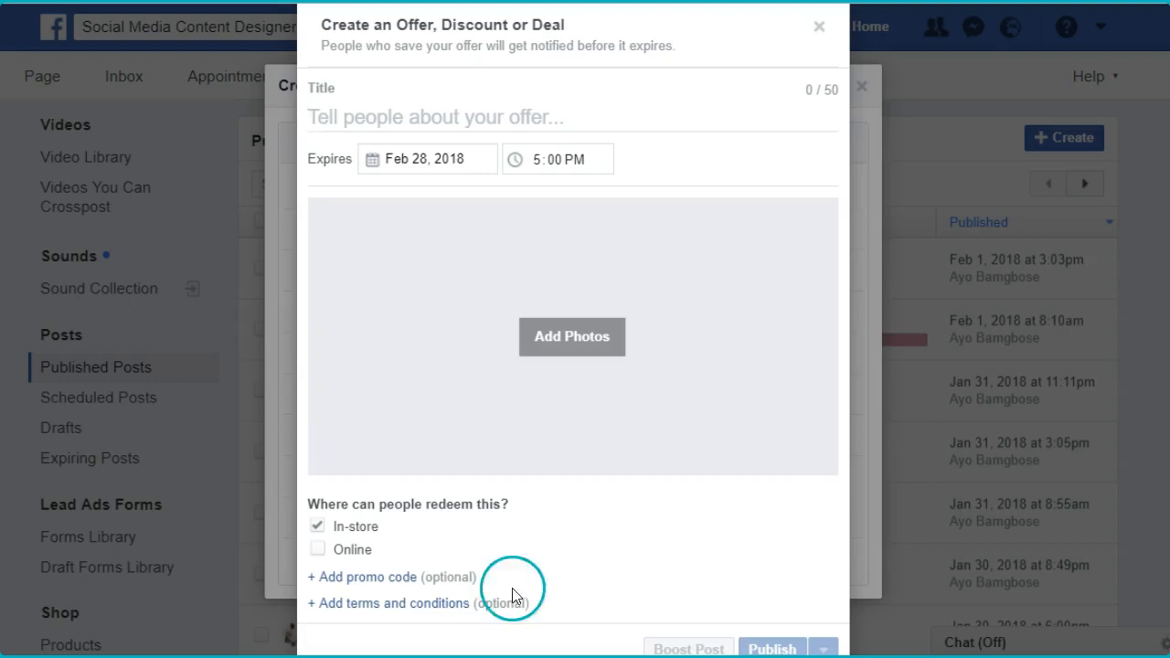
left_click(372, 115)
type("All You Need Is Love Spa Day!")
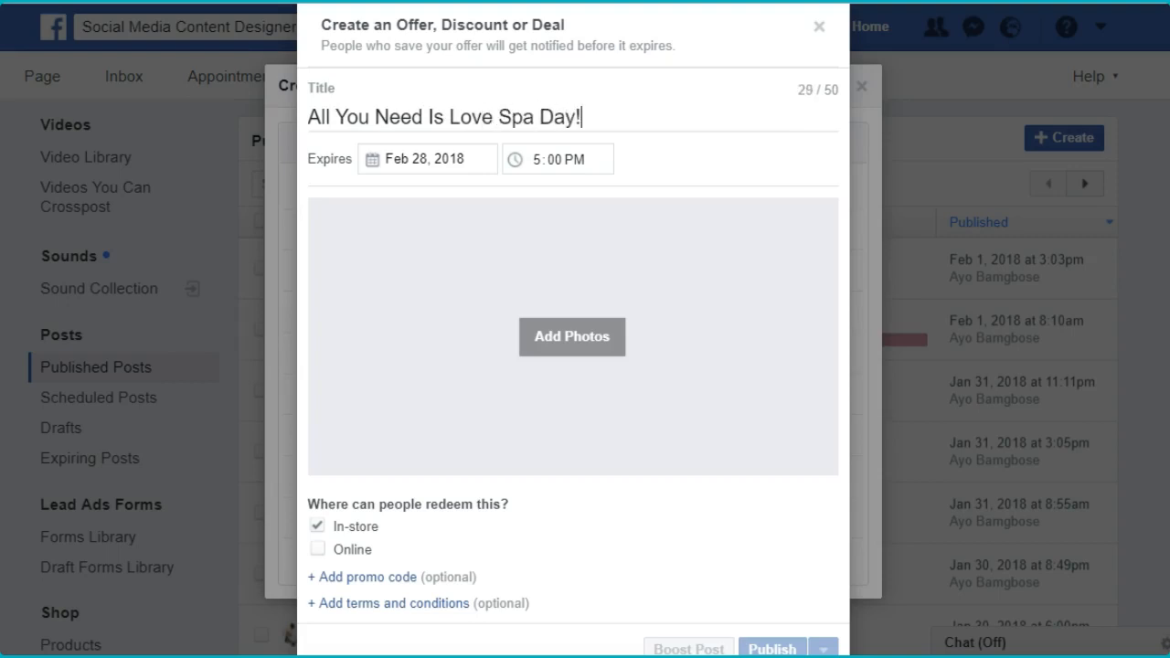
- Set the offer to expire on Feb 13, 2018 at 12:00 PM
left_click(426, 155)
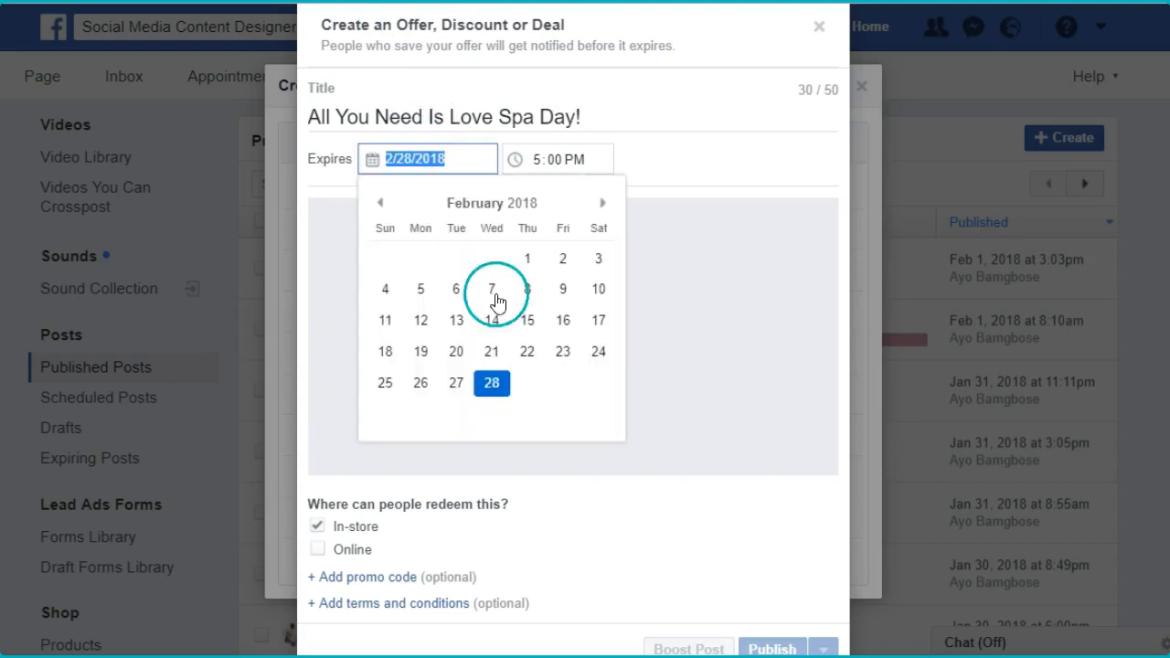
left_click(459, 322)
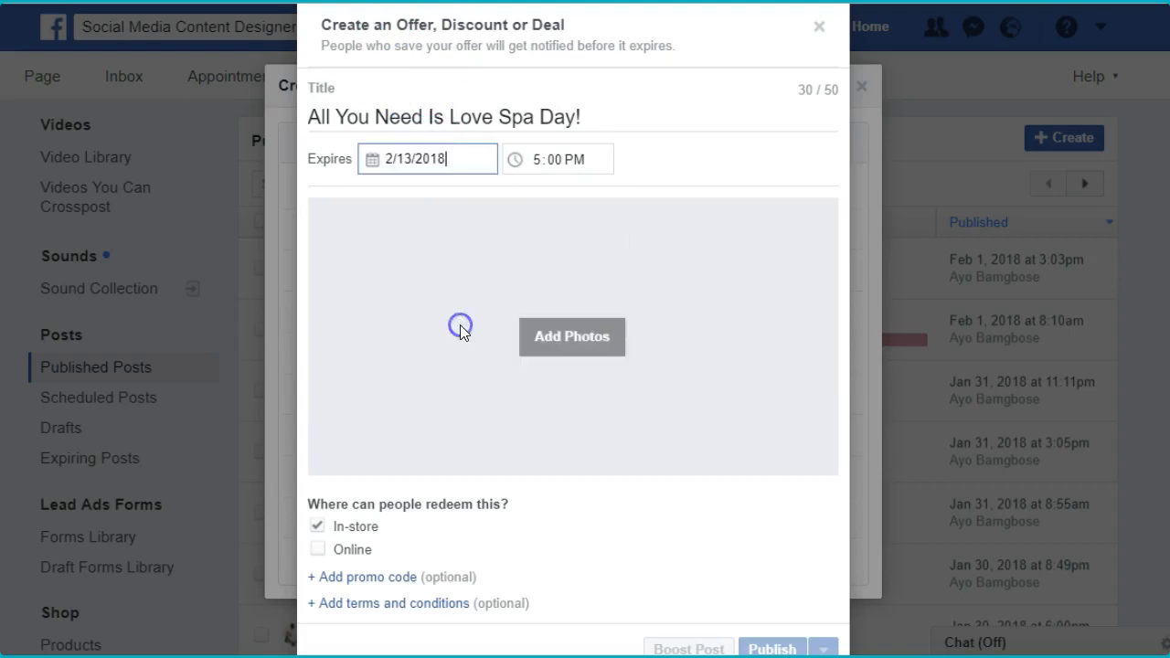
left_click(539, 166)
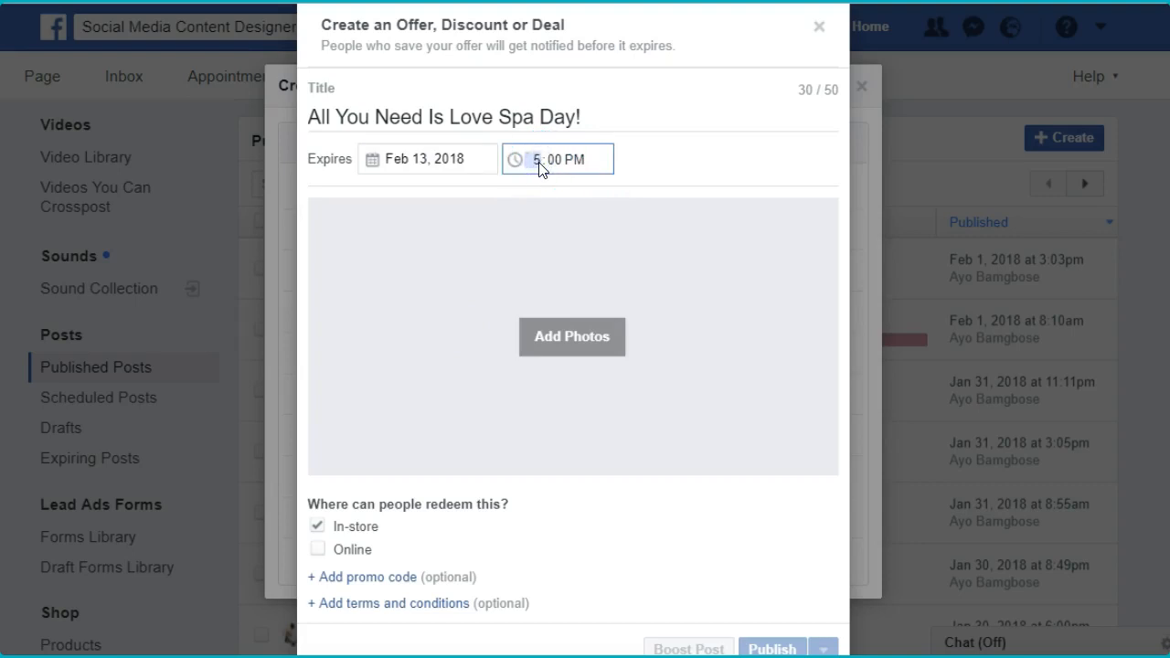
left_click(701, 166)
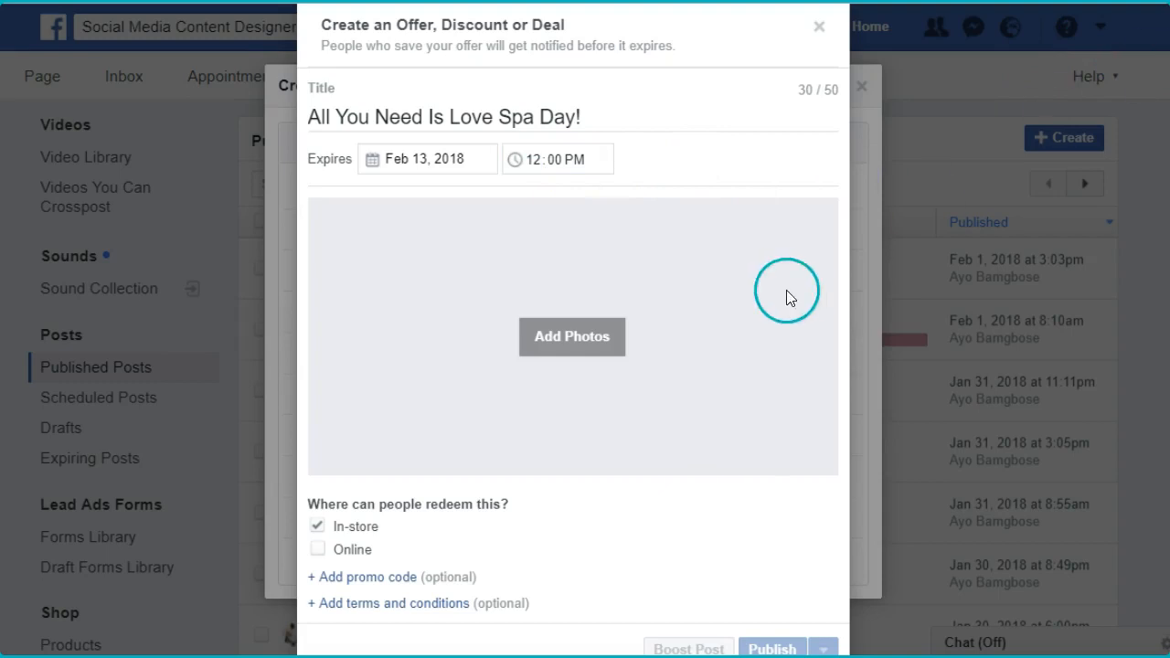
- Add the photo "Valentines offer.png" from the Downloads folder to the offer
left_click(585, 334)
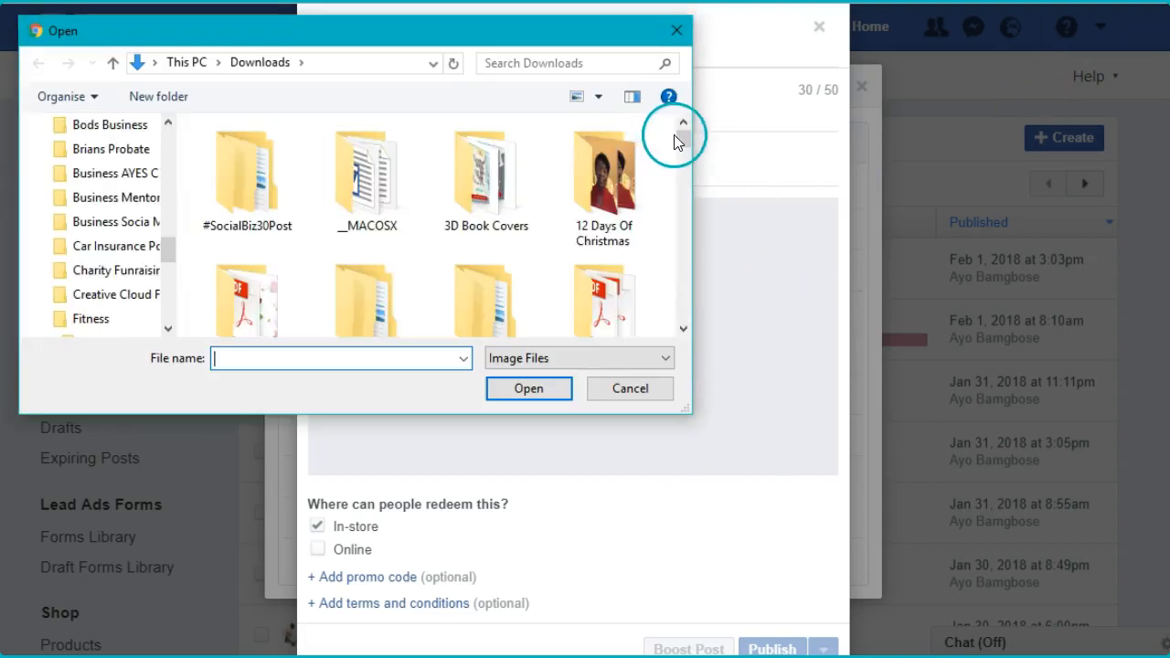
left_click_drag(680, 144, 682, 314)
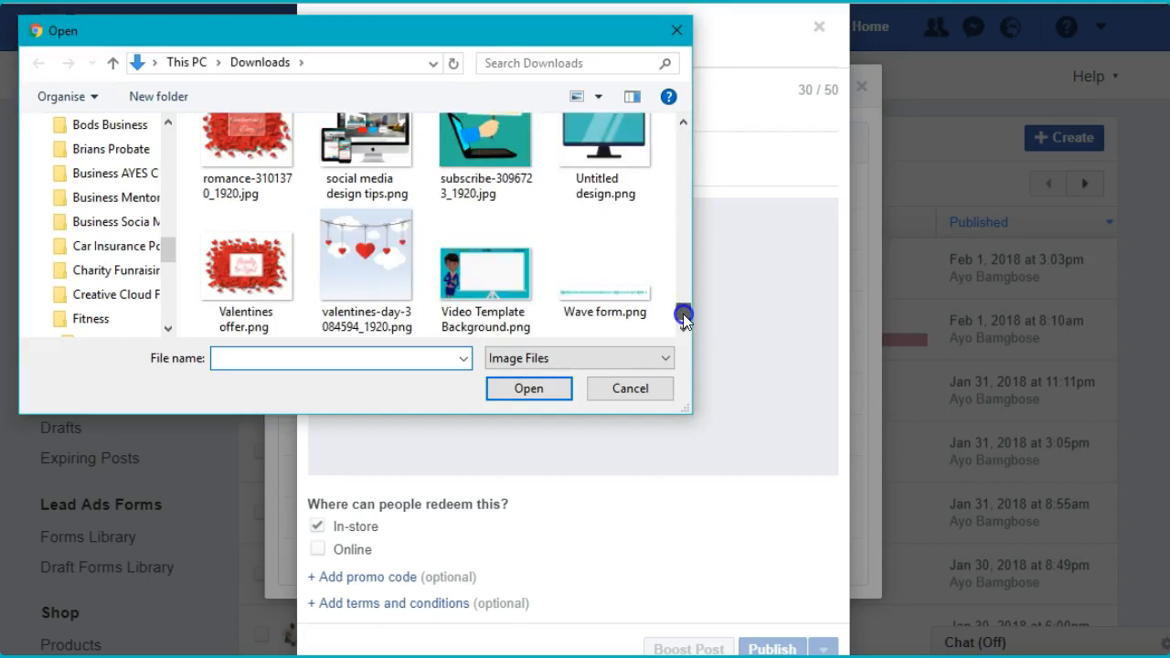
left_click(283, 247)
left_click(521, 387)
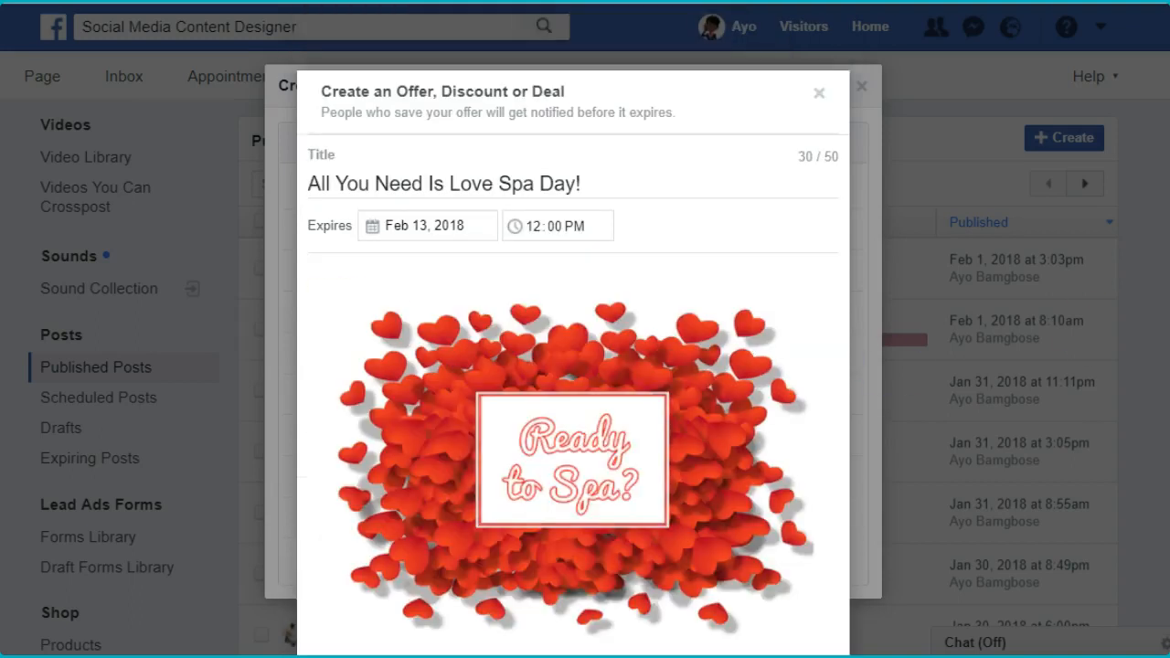
scroll(526, 320, "down", 3)
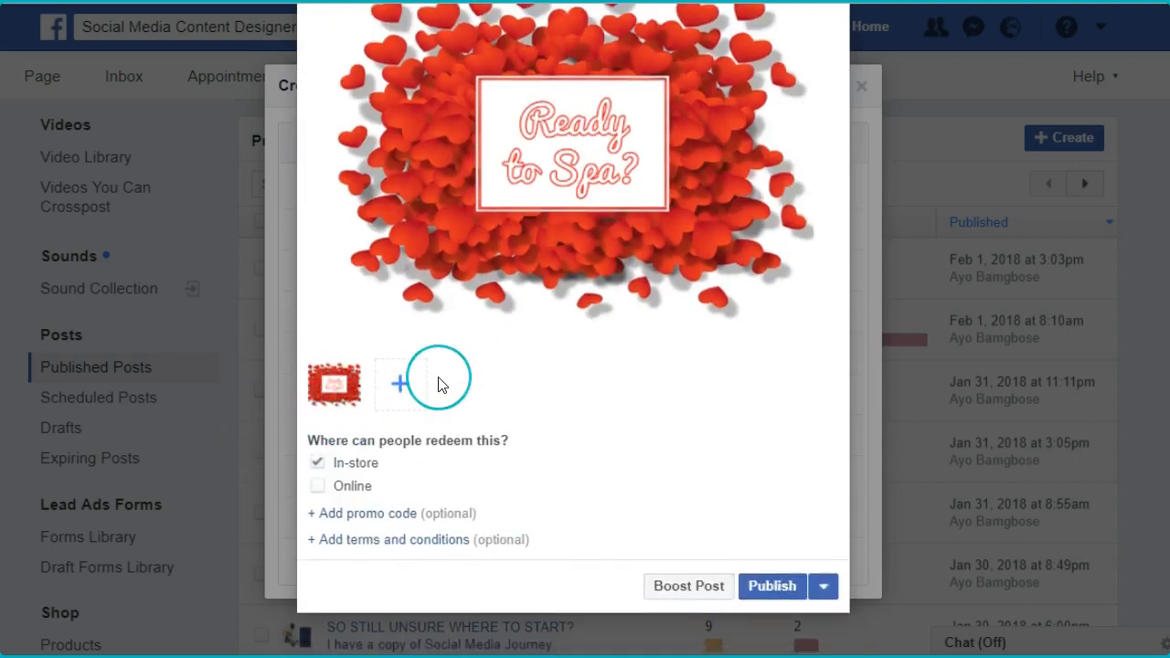
left_click(317, 486)
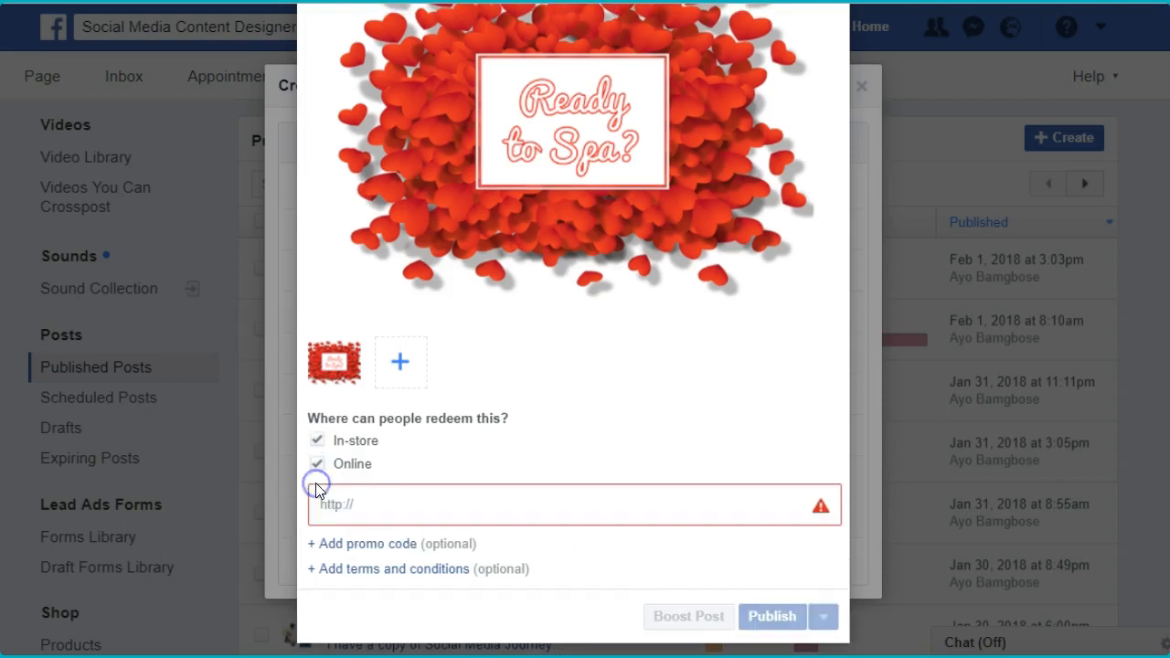
left_click(367, 506)
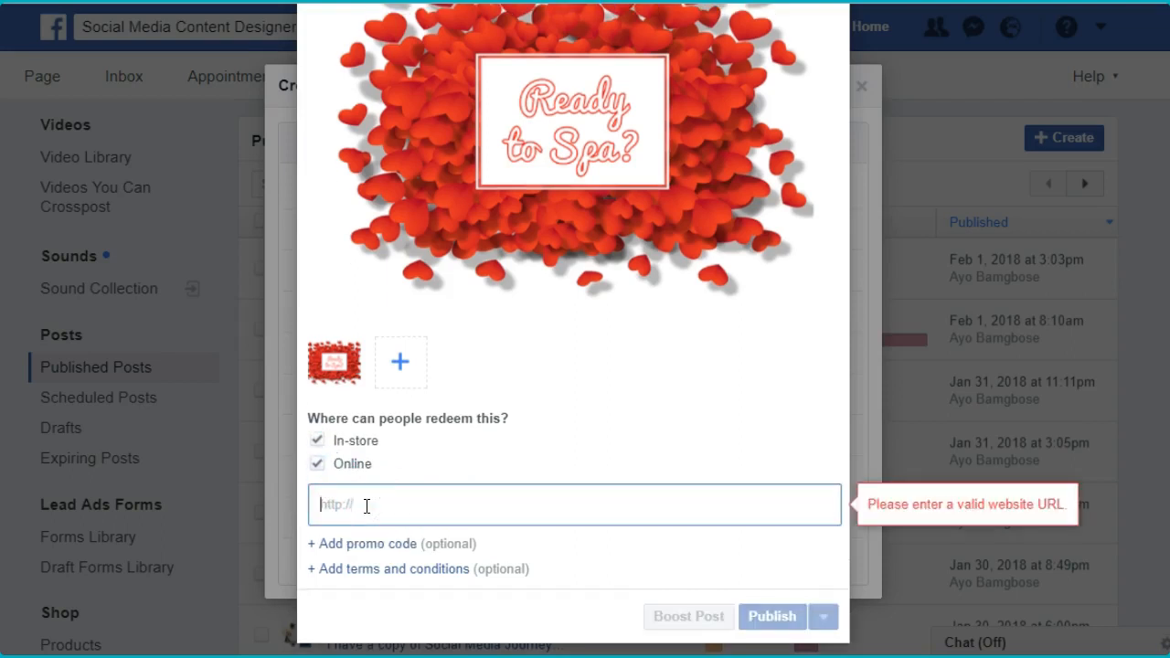
left_click(317, 441)
left_click(369, 503)
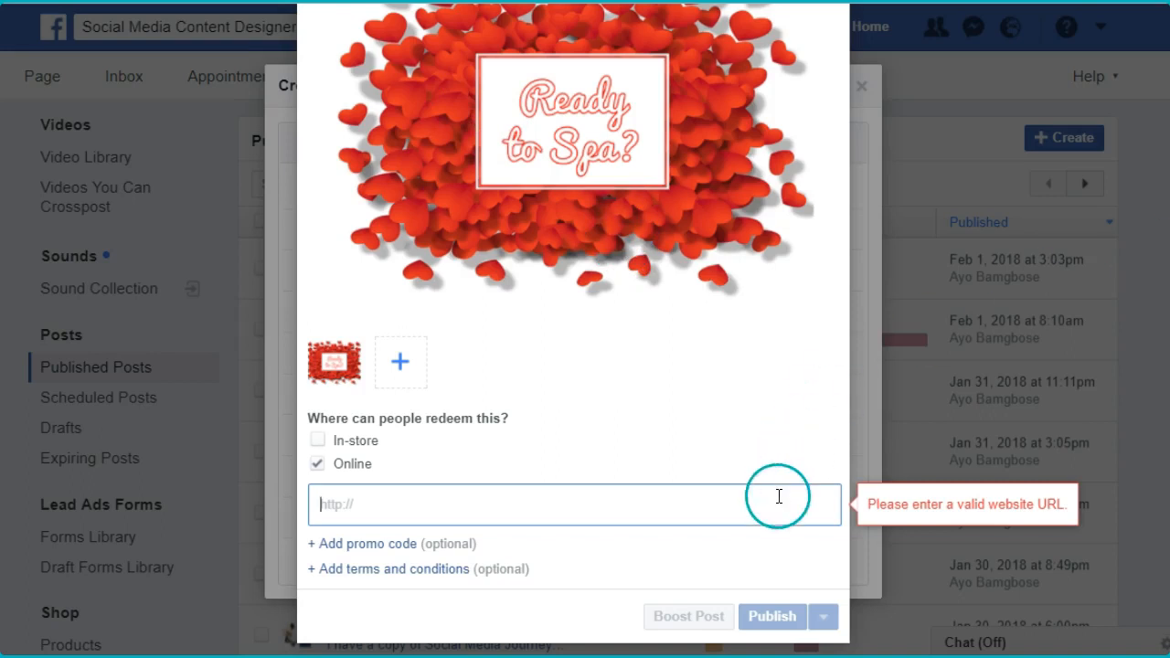
type("http://socialmediadesignschool.com/")
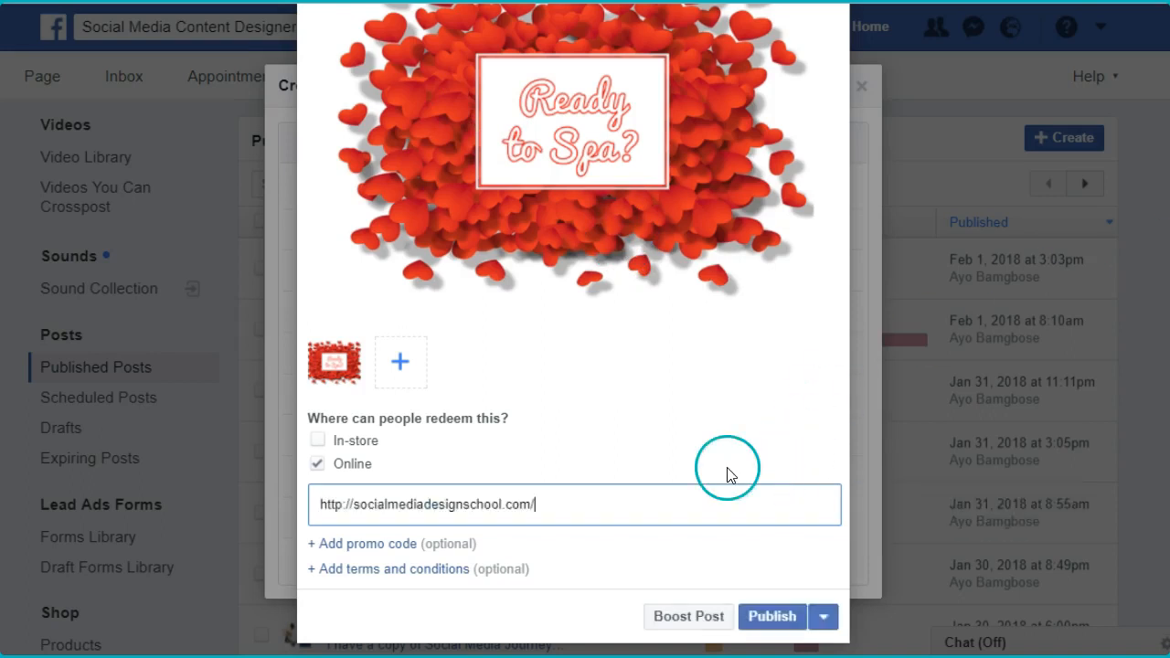
- Choose to schedule the offer instead of publishing it immediately, and set its publishing date to 2/2/2018
scroll(1121, 380, "up", 2)
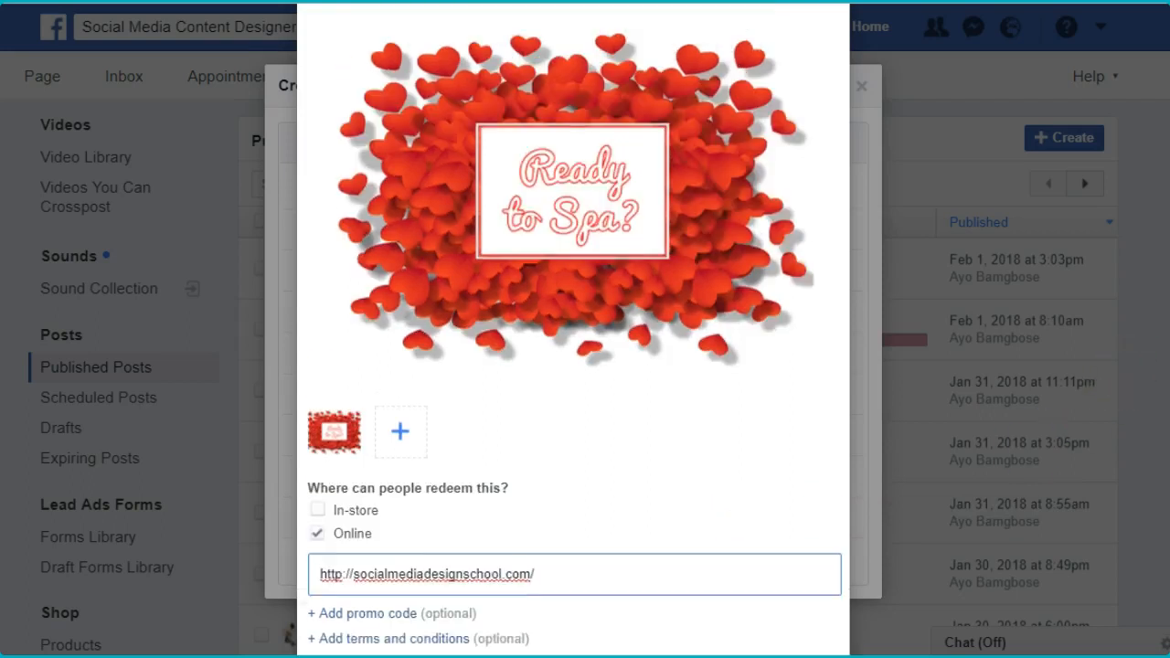
scroll(1121, 380, "up", 3)
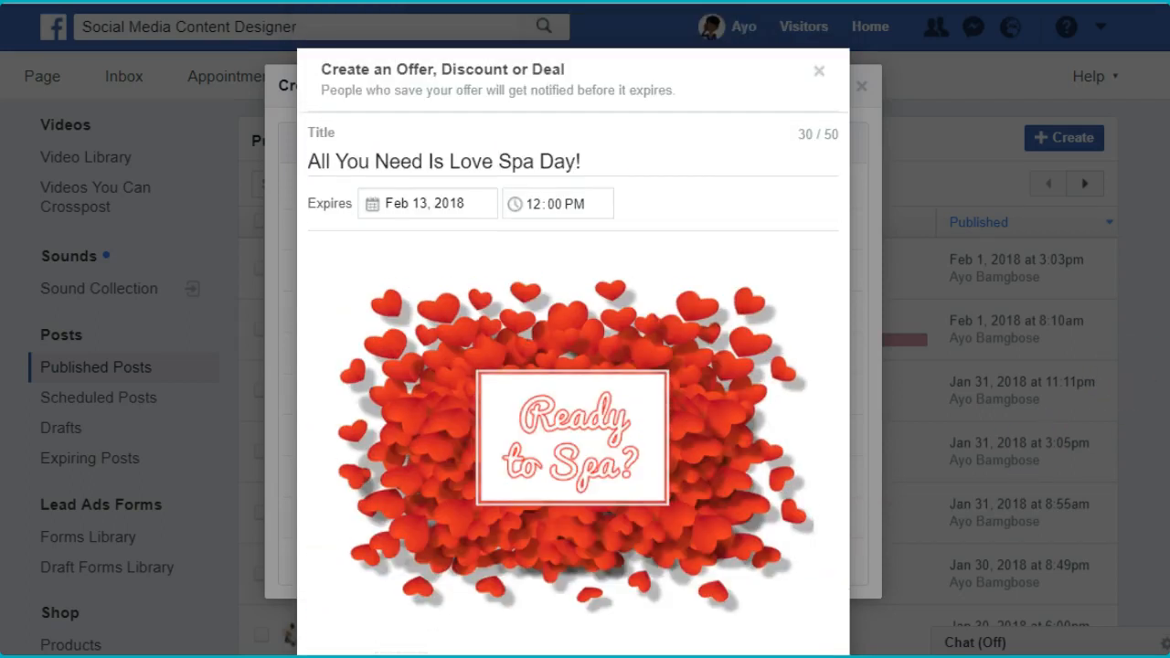
scroll(587, 146, "down", 2)
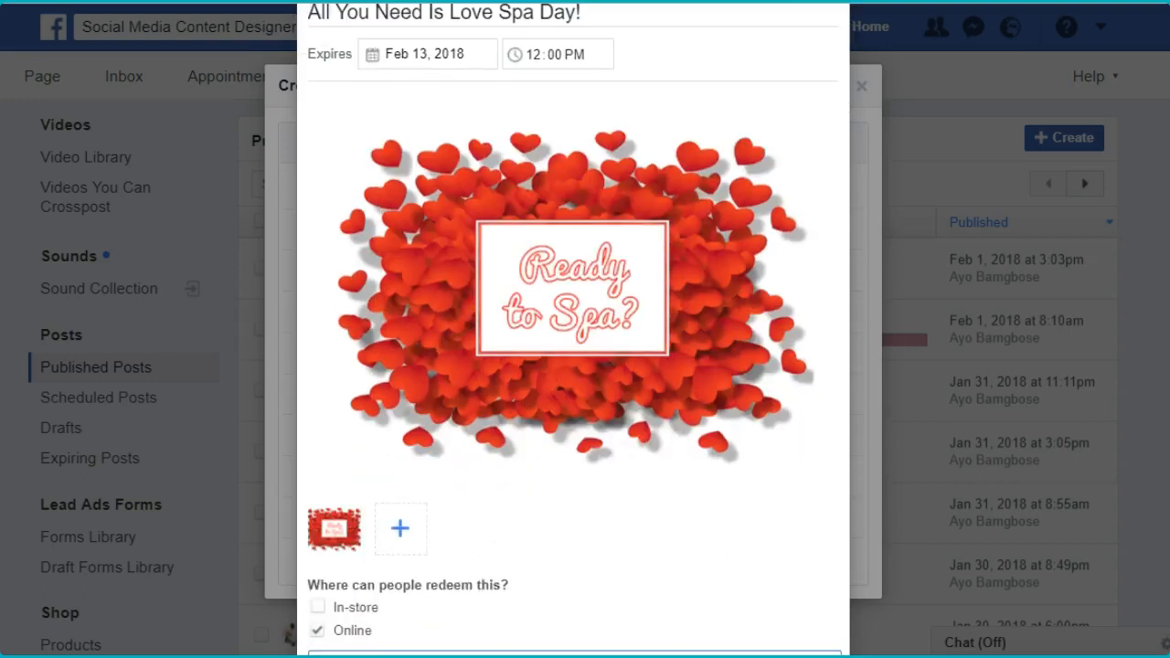
scroll(587, 147, "up", 1)
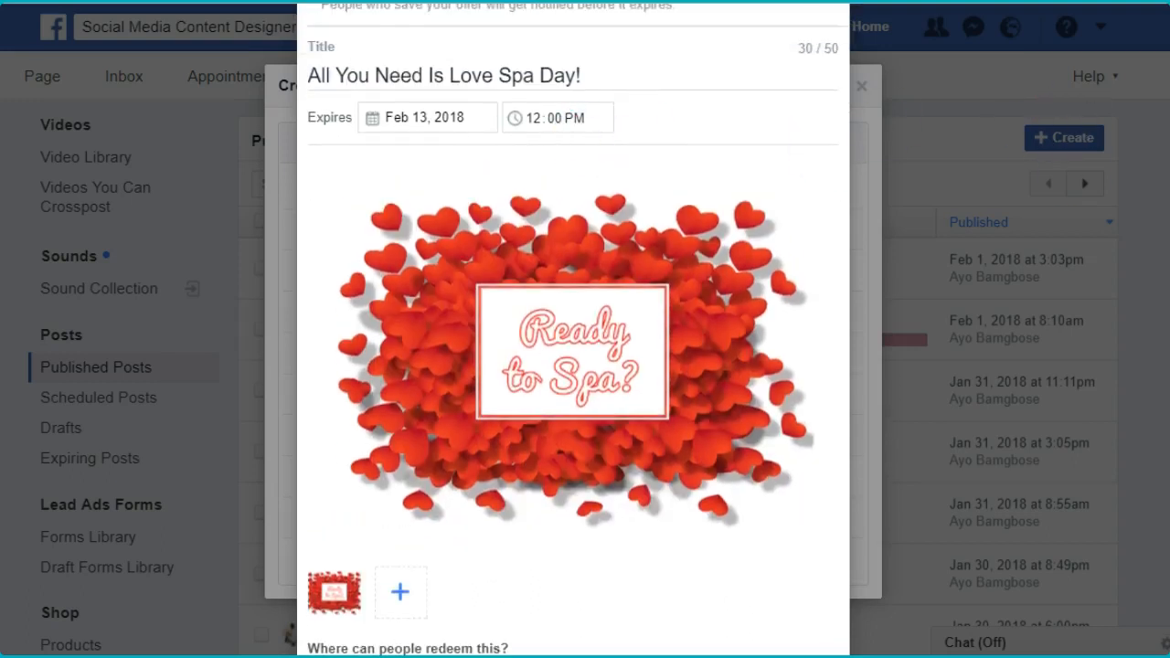
scroll(573, 329, "down", 3)
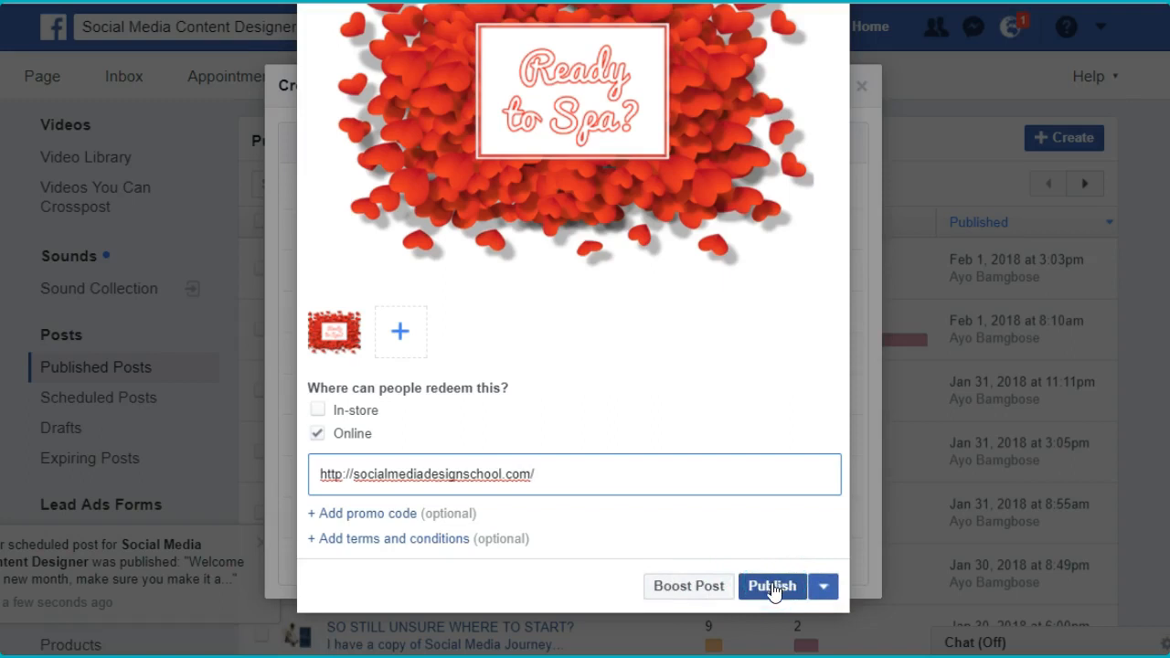
left_click(826, 588)
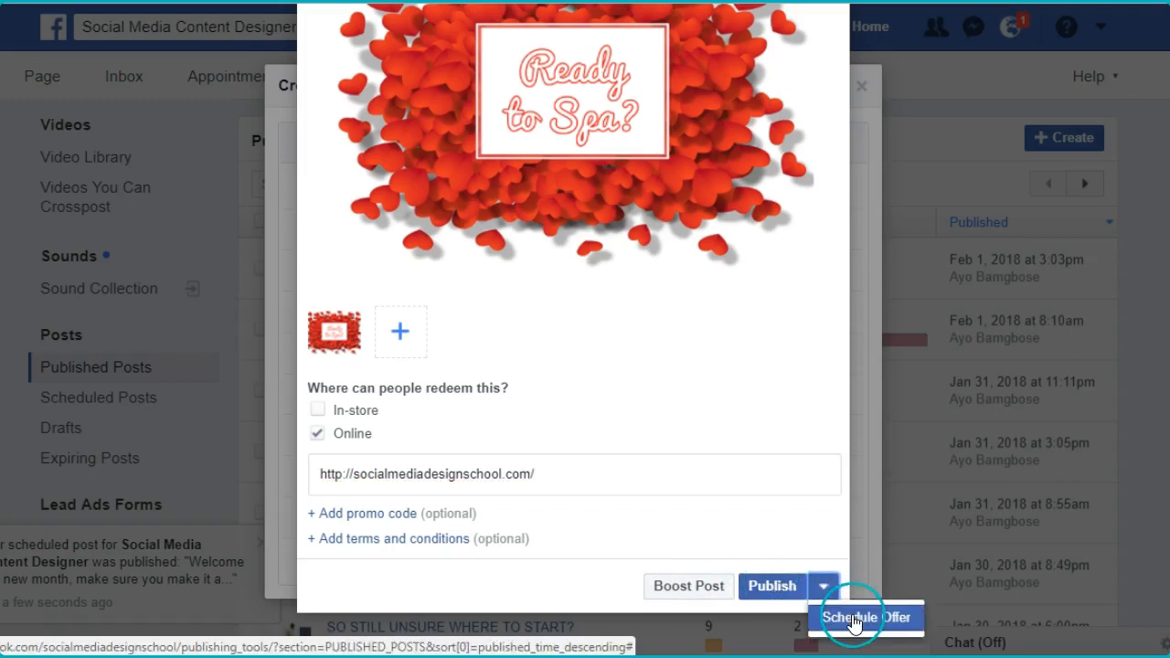
left_click(850, 619)
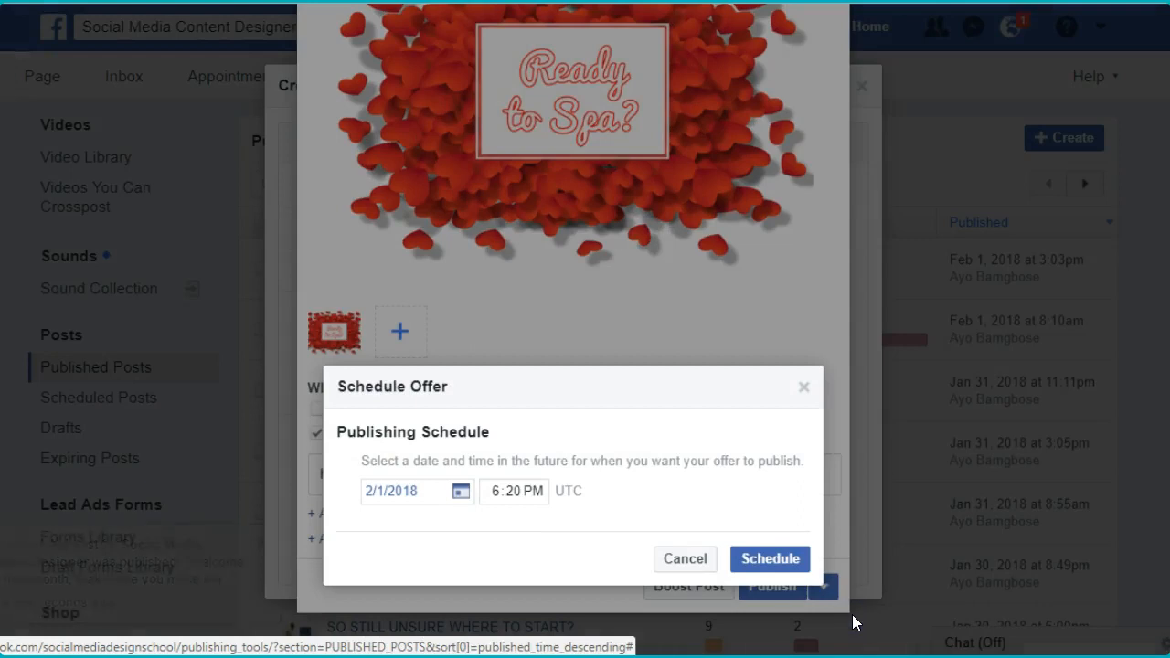
left_click(407, 491)
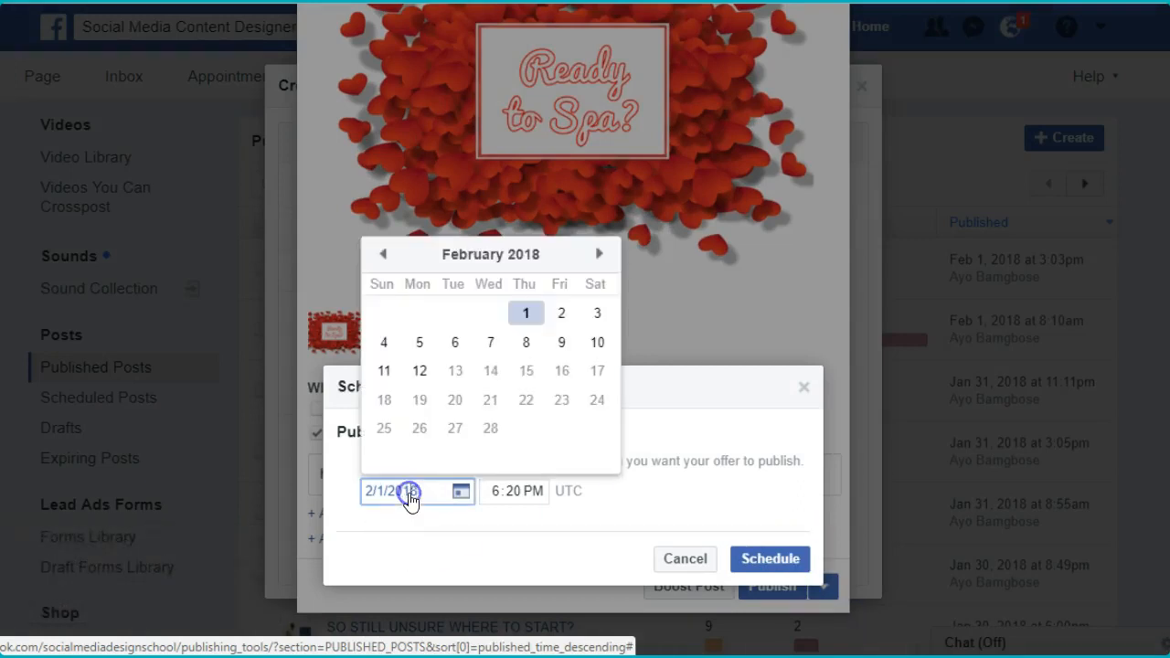
left_click(561, 315)
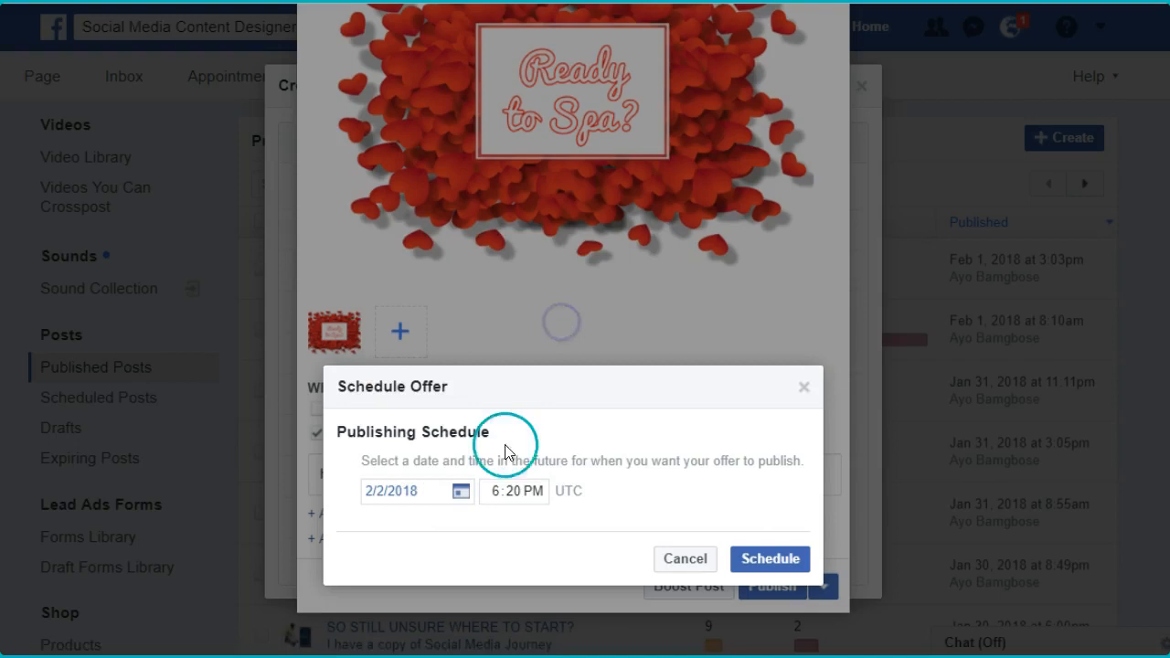
- Set the publishing time to 8:00 AM and schedule the offer
left_click(497, 493)
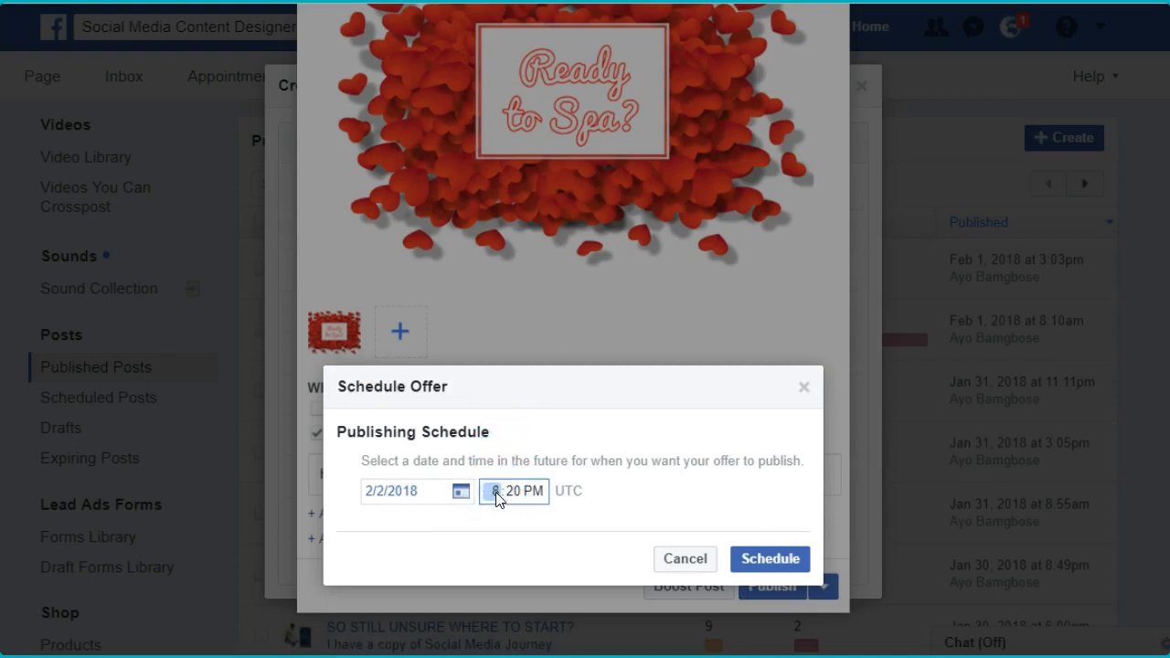
left_click(514, 492)
type("00")
left_click(680, 509)
left_click(765, 557)
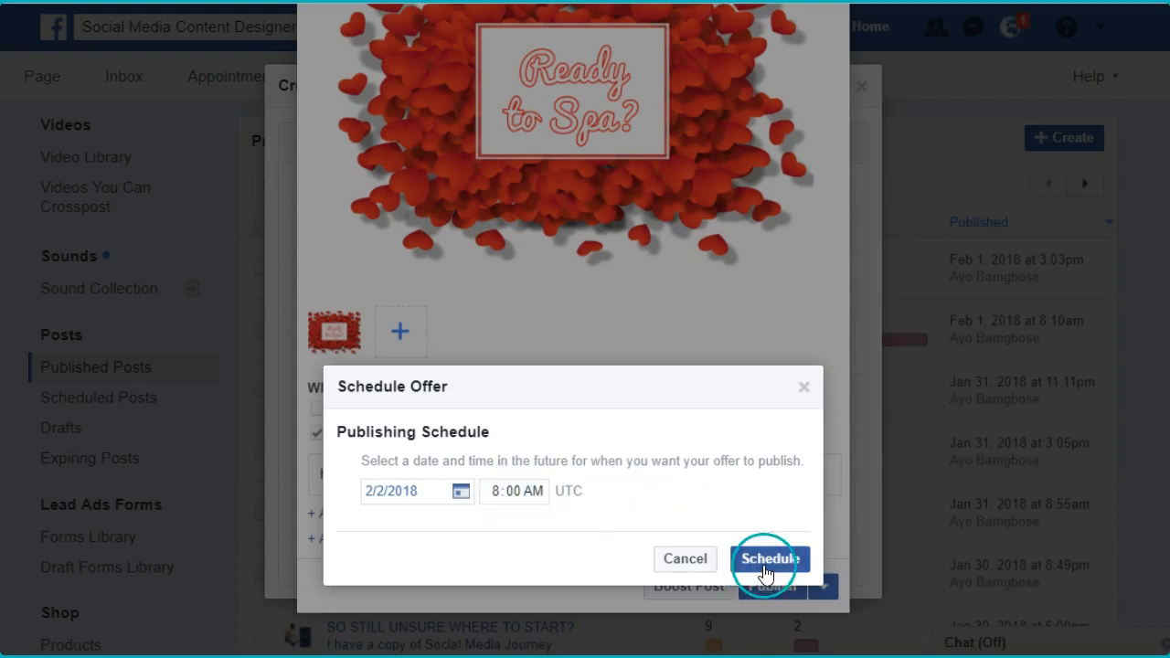
- Submit the offer for scheduled publication and close the new page post dialog
left_click(764, 559)
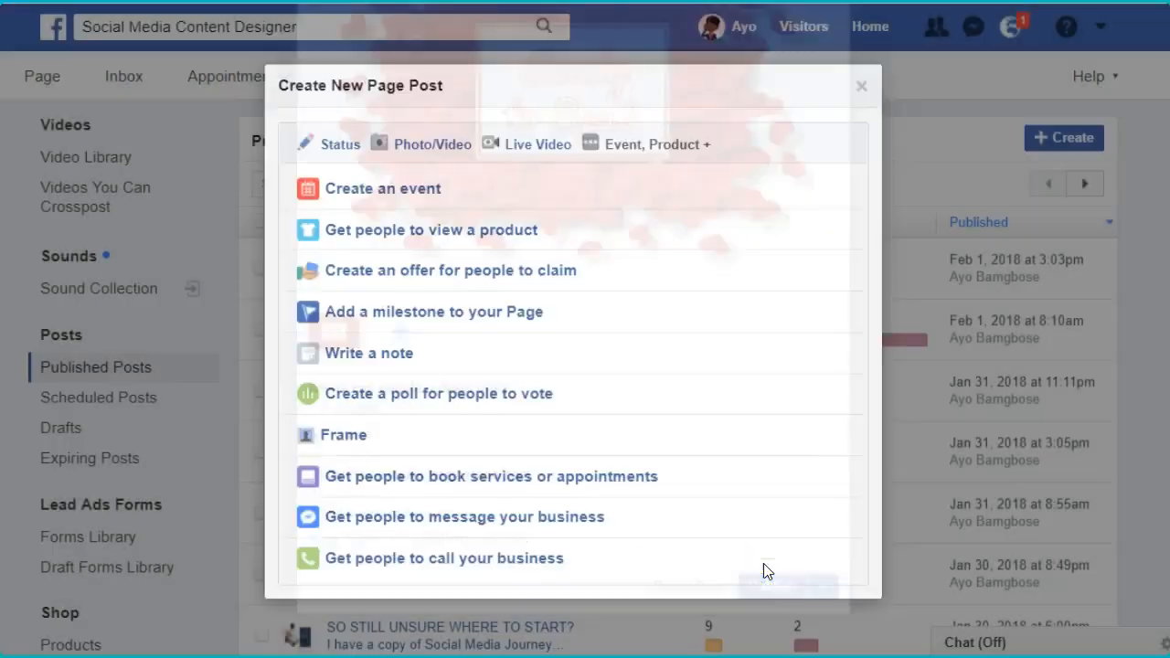
left_click(862, 100)
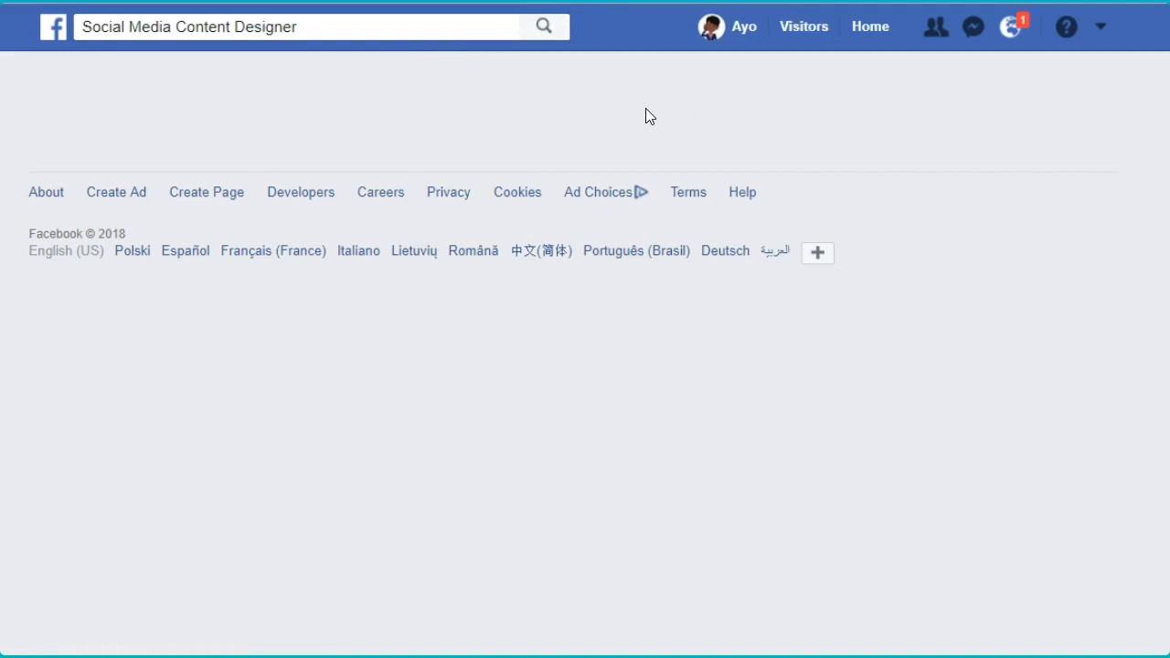
- Open the page's scheduled posts, preview the "All You Need Is Love Spa Day!" offer scheduled for 8:00 AM, and close the preview
left_click(693, 89)
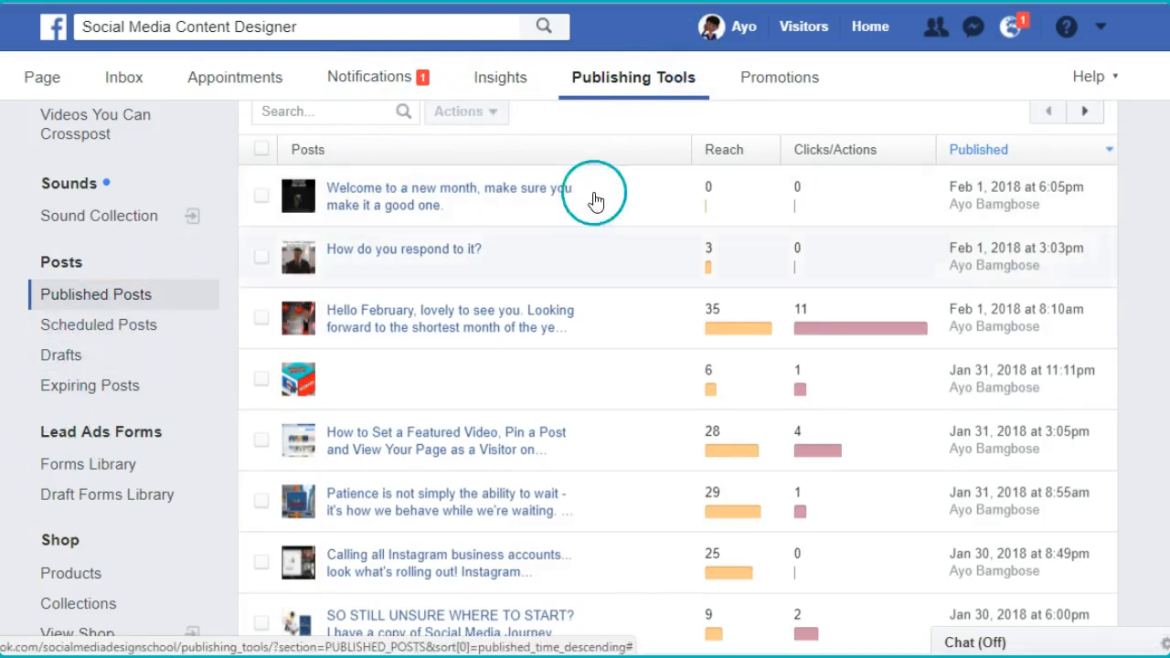
left_click(83, 322)
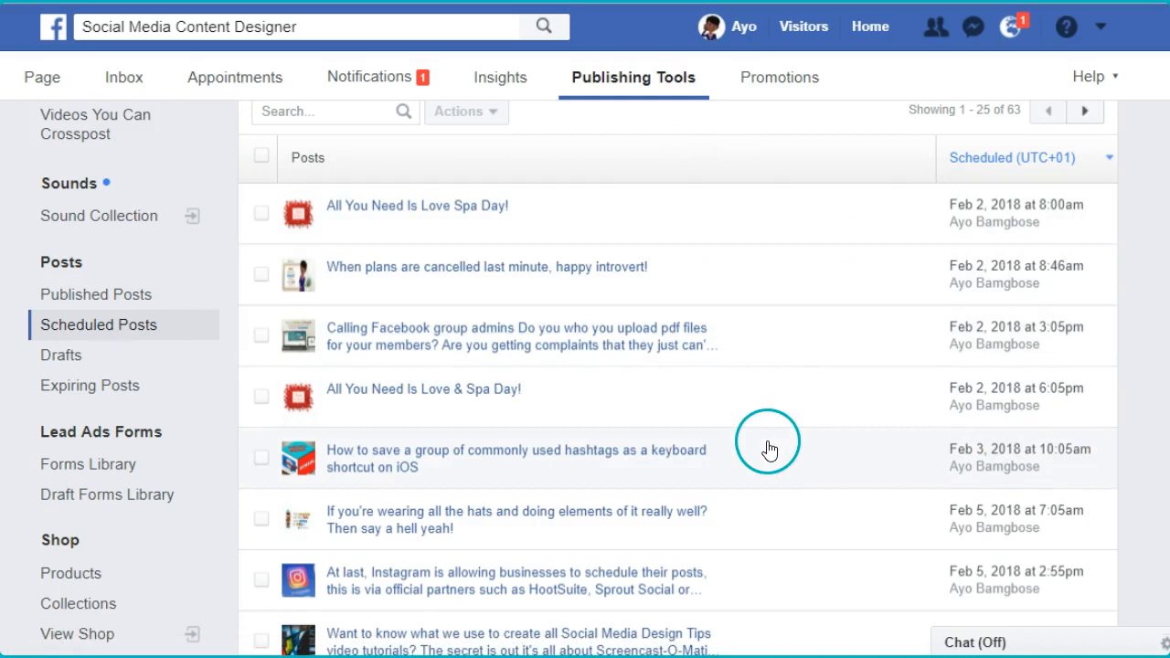
left_click(778, 217)
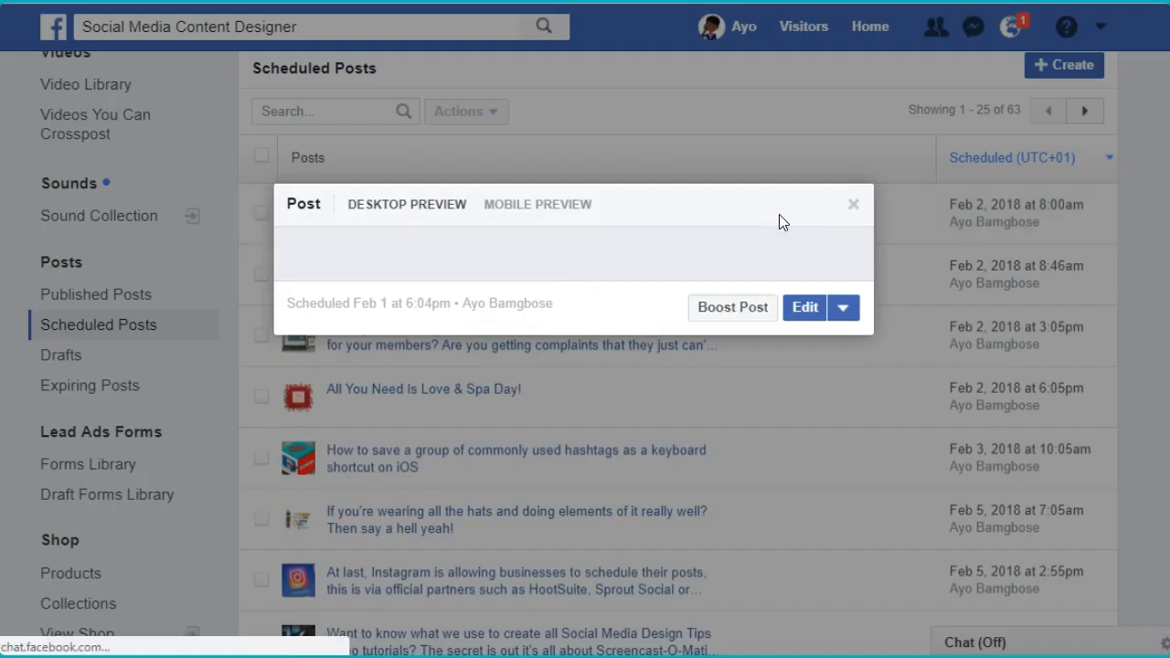
scroll(574, 393, "down", 3)
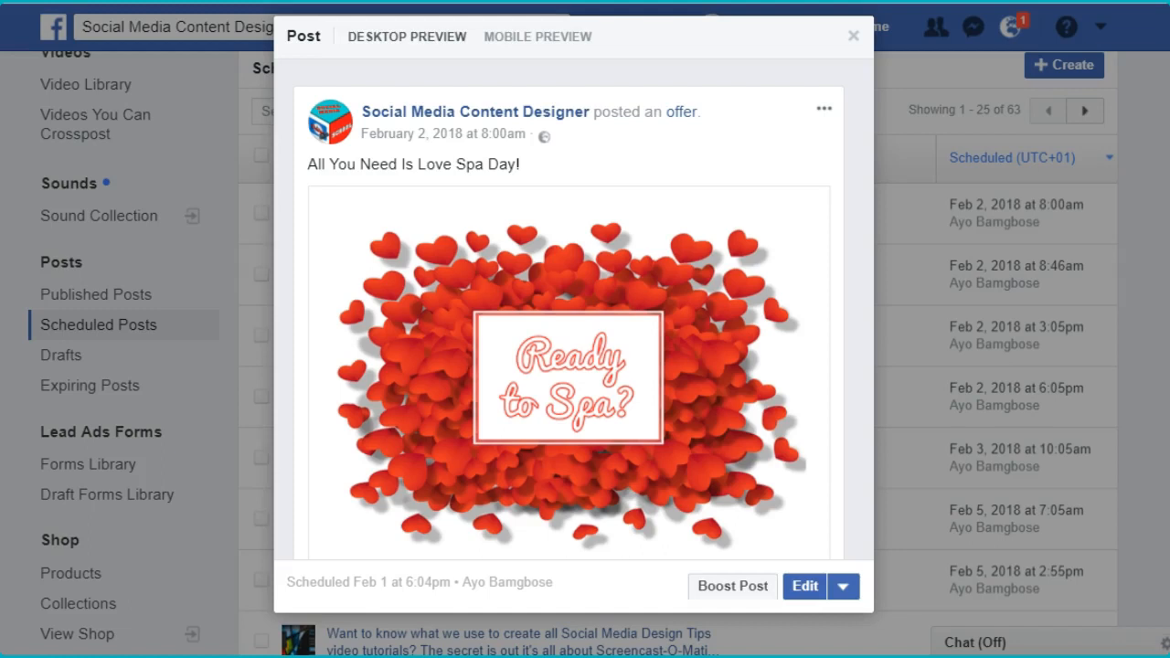
left_click(853, 35)
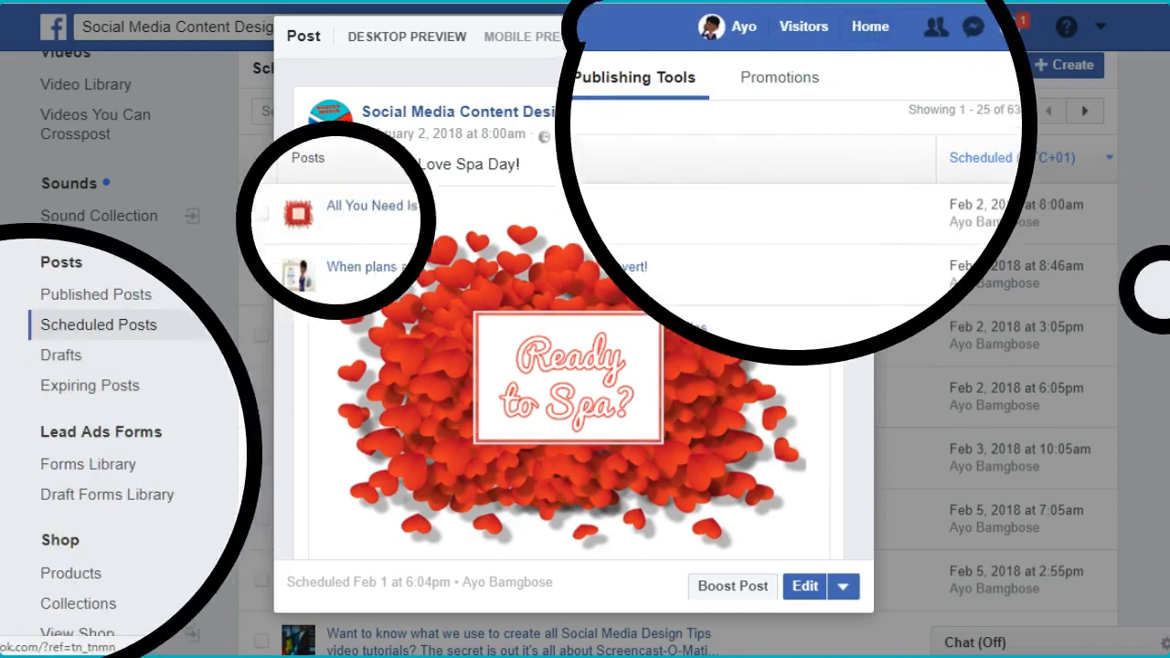
- Return to the page's home and start creating a slideshow as a photo or video post
left_click(41, 80)
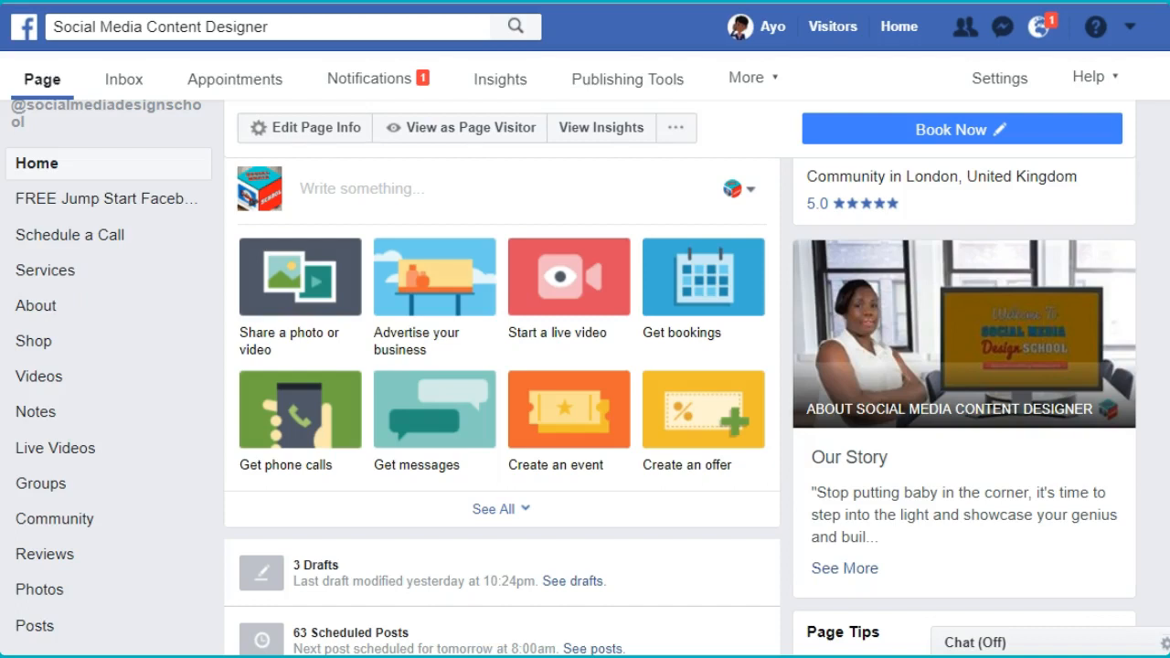
scroll(387, 358, "up", 1)
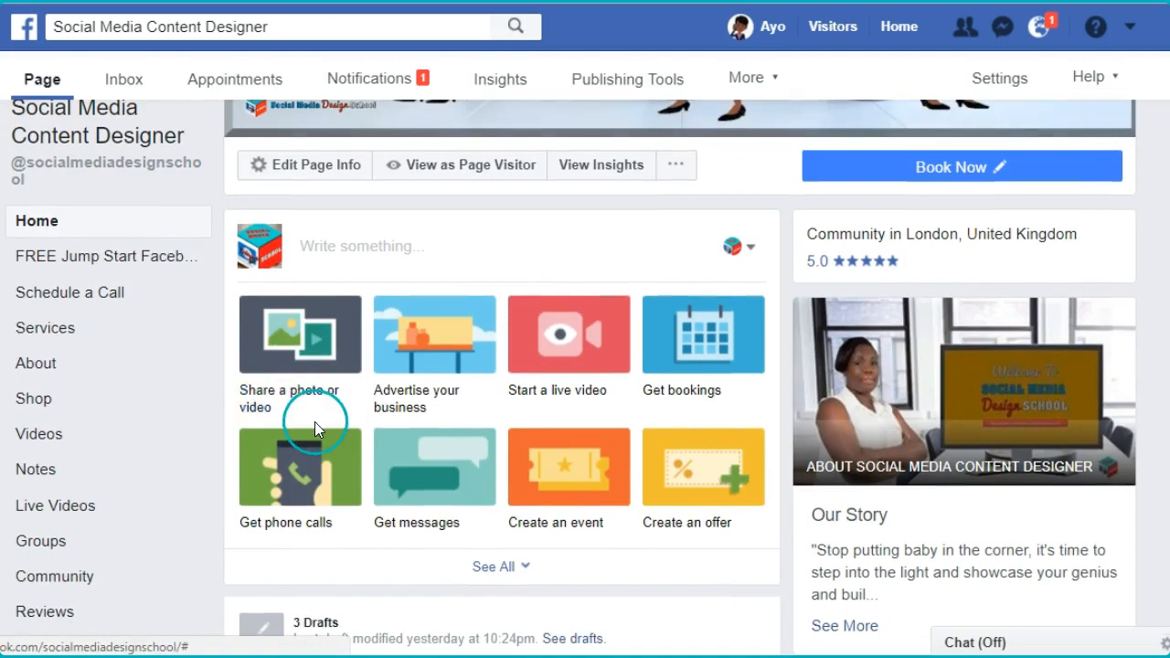
left_click(308, 348)
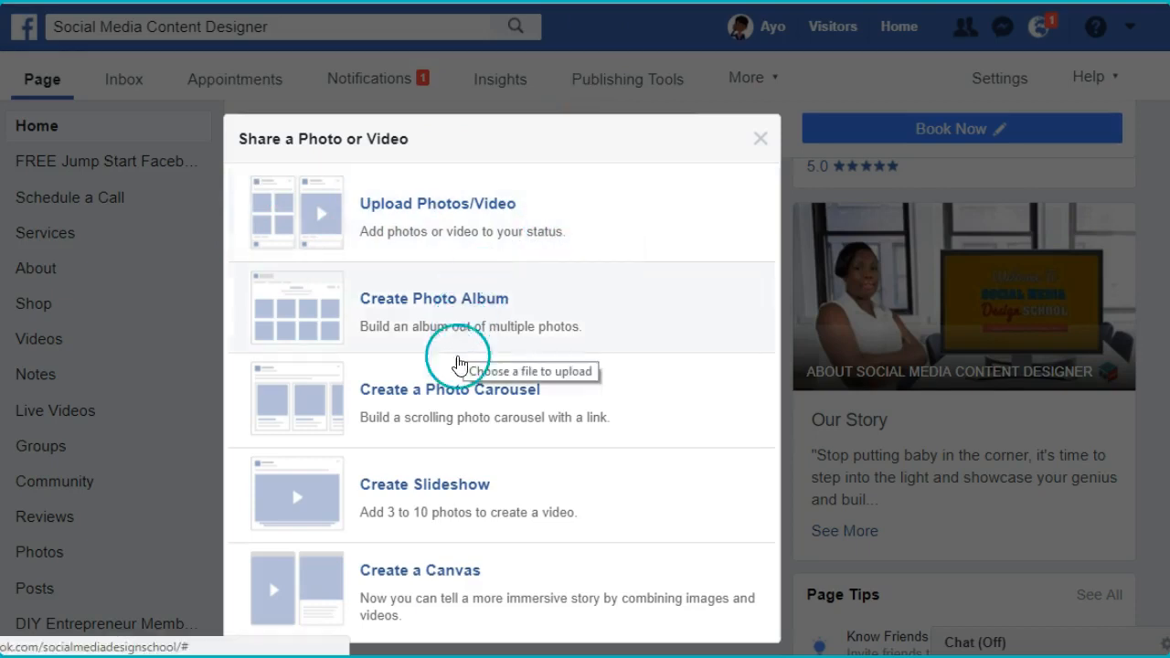
left_click(507, 480)
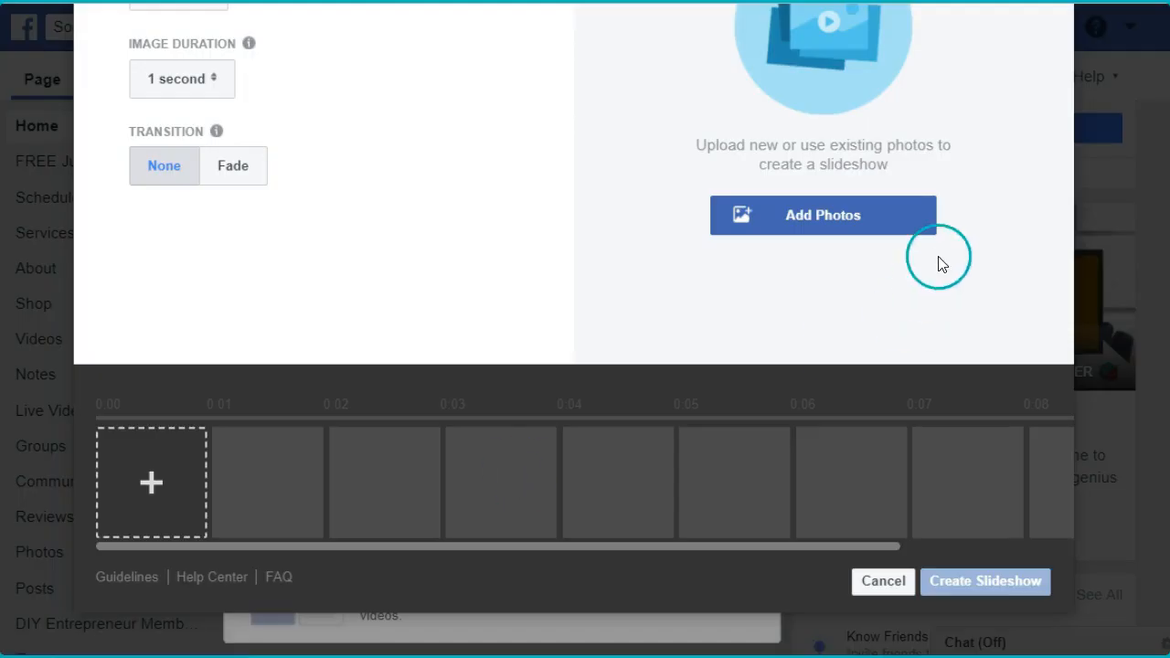
- Set the slideshow's aspect ratio to Rectangle (16:9)
scroll(574, 329, "up", 3)
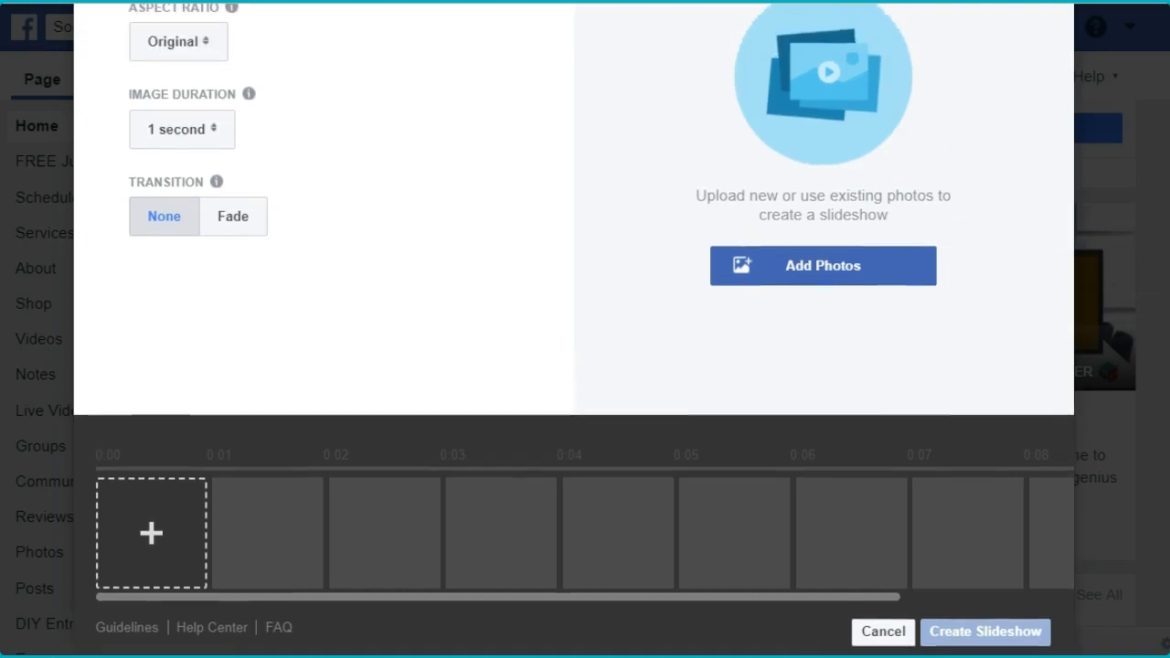
scroll(574, 329, "up", 1)
scroll(574, 329, "down", 1)
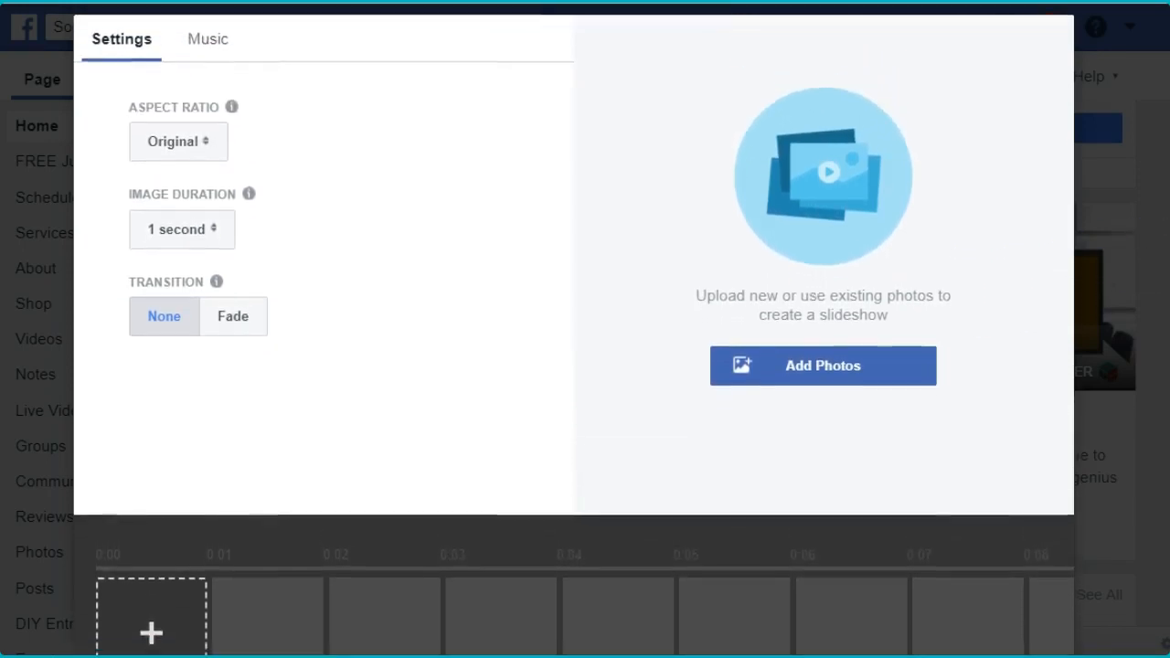
scroll(574, 329, "up", 1)
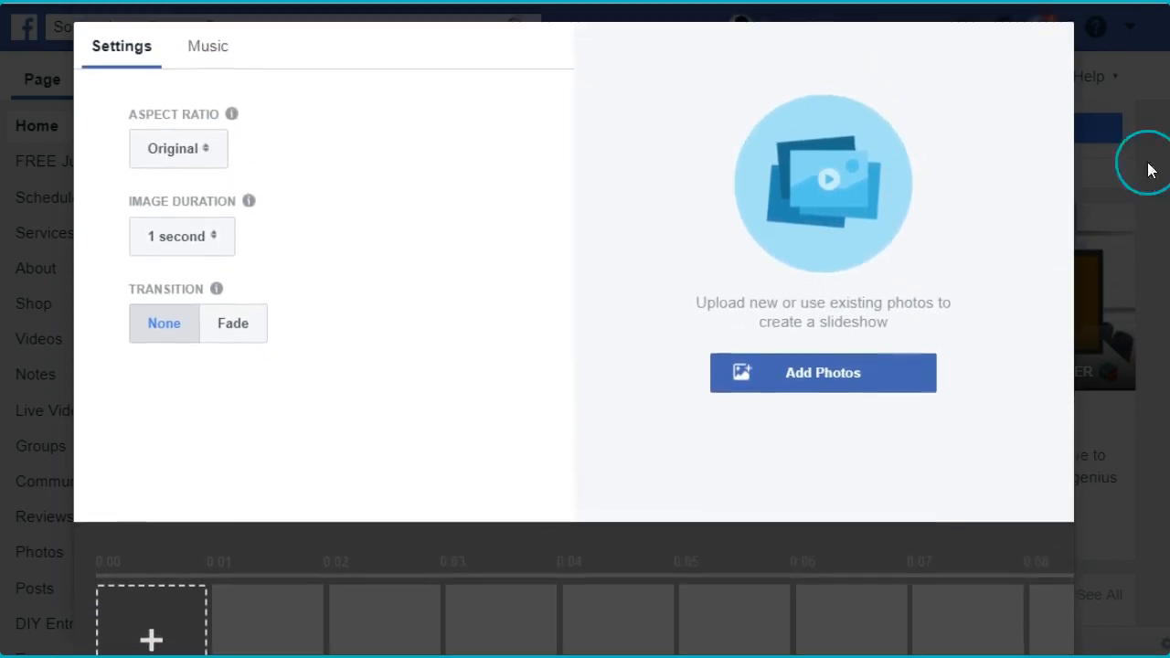
left_click(182, 151)
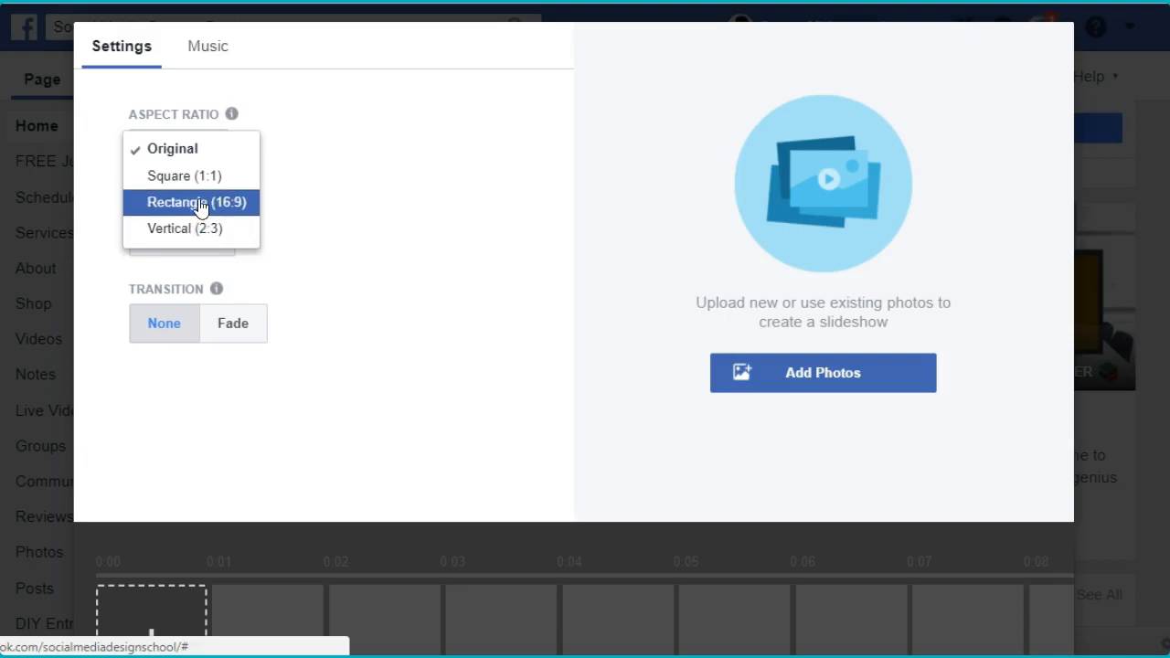
left_click(200, 205)
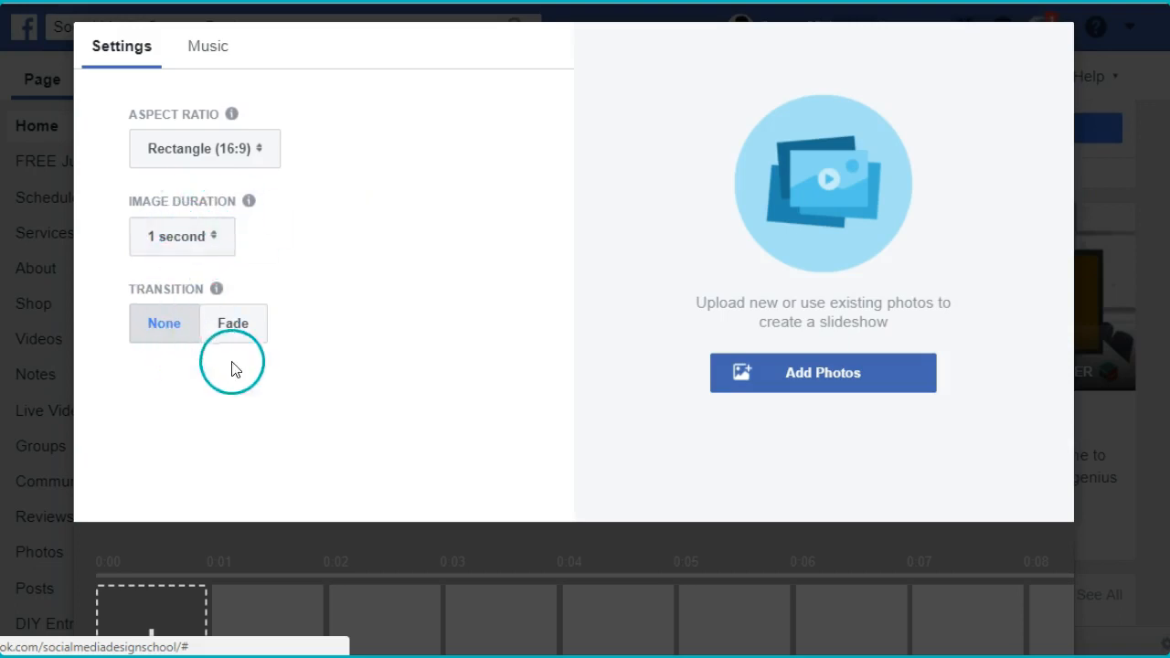
- Upload Slide1.PNG to Slide4.PNG from the Valentines Tutorial folder to the slideshow
left_click(855, 376)
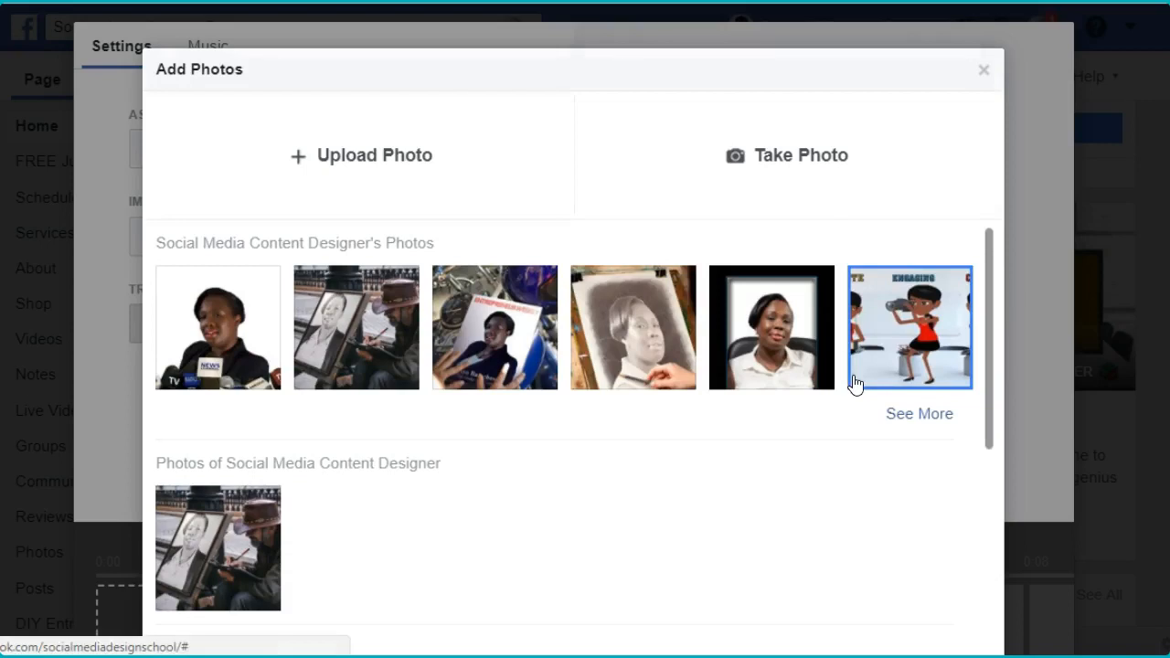
left_click(386, 161)
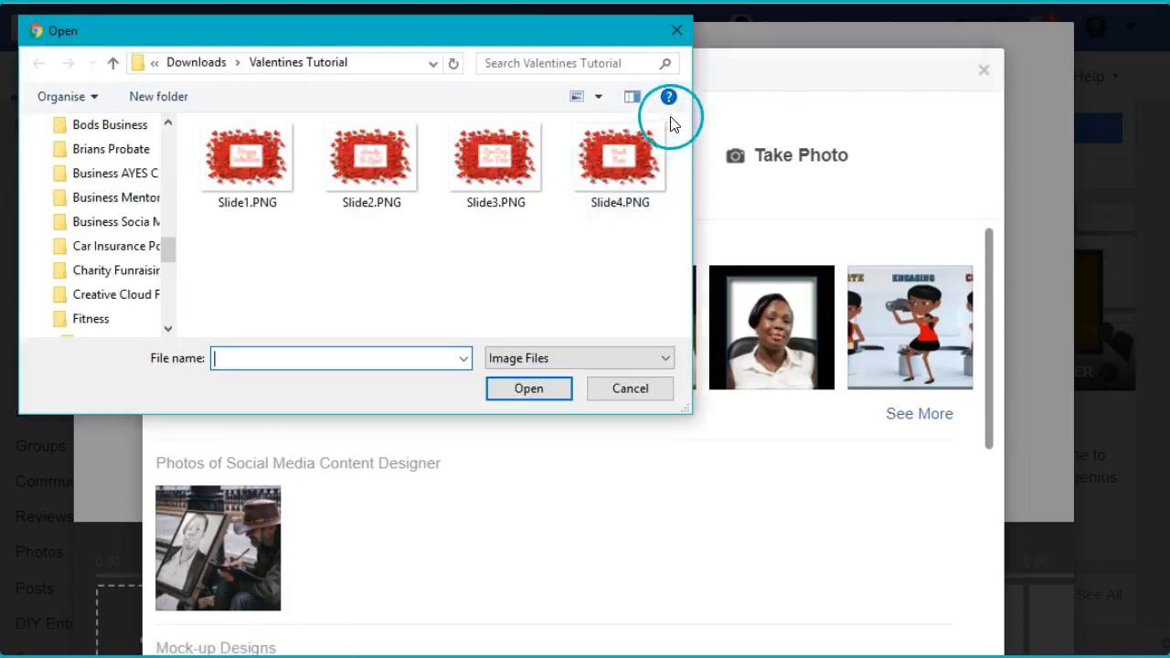
left_click_drag(185, 128, 685, 262)
left_click(528, 388)
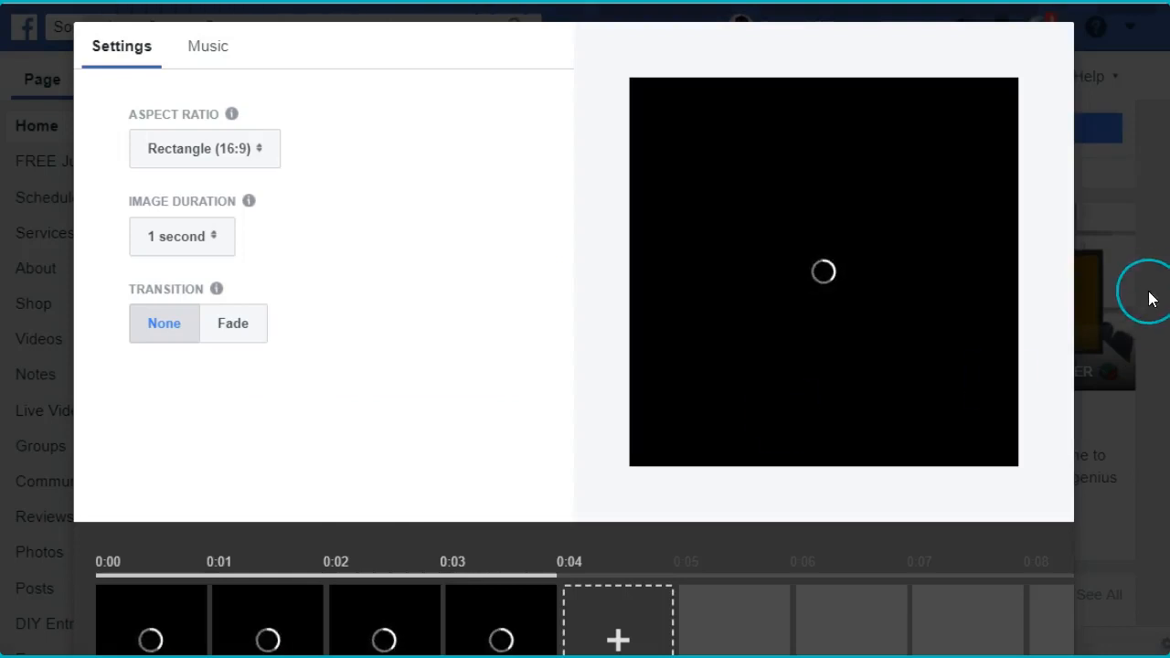
scroll(573, 329, "down", 1)
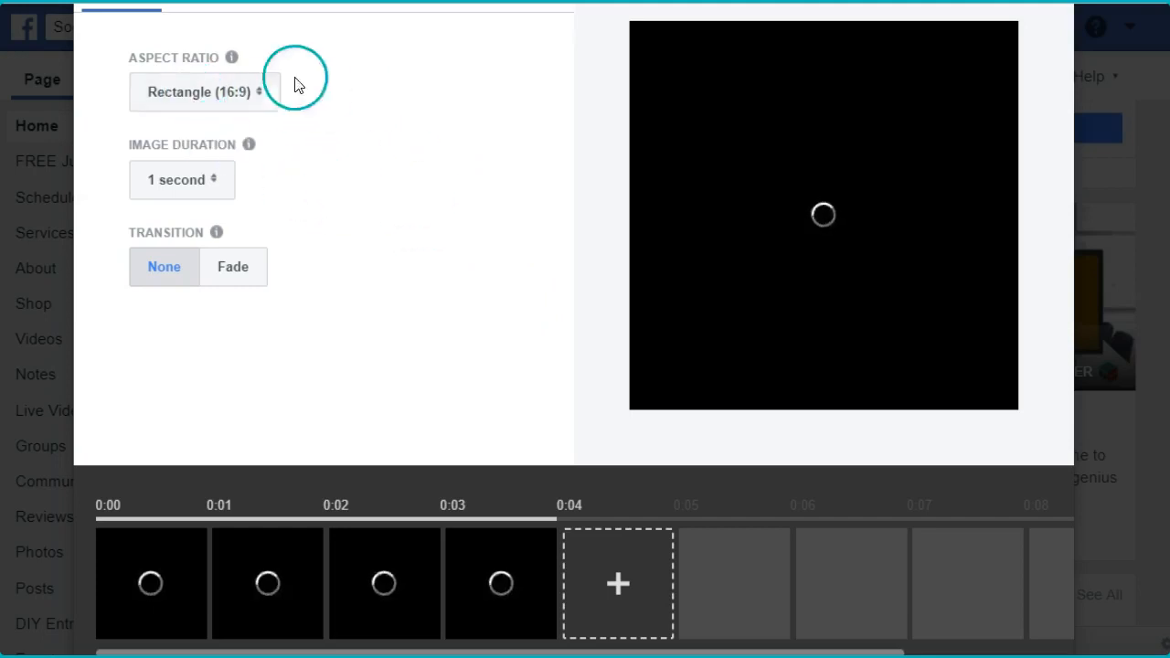
mouse_move(223, 64)
left_click(212, 95)
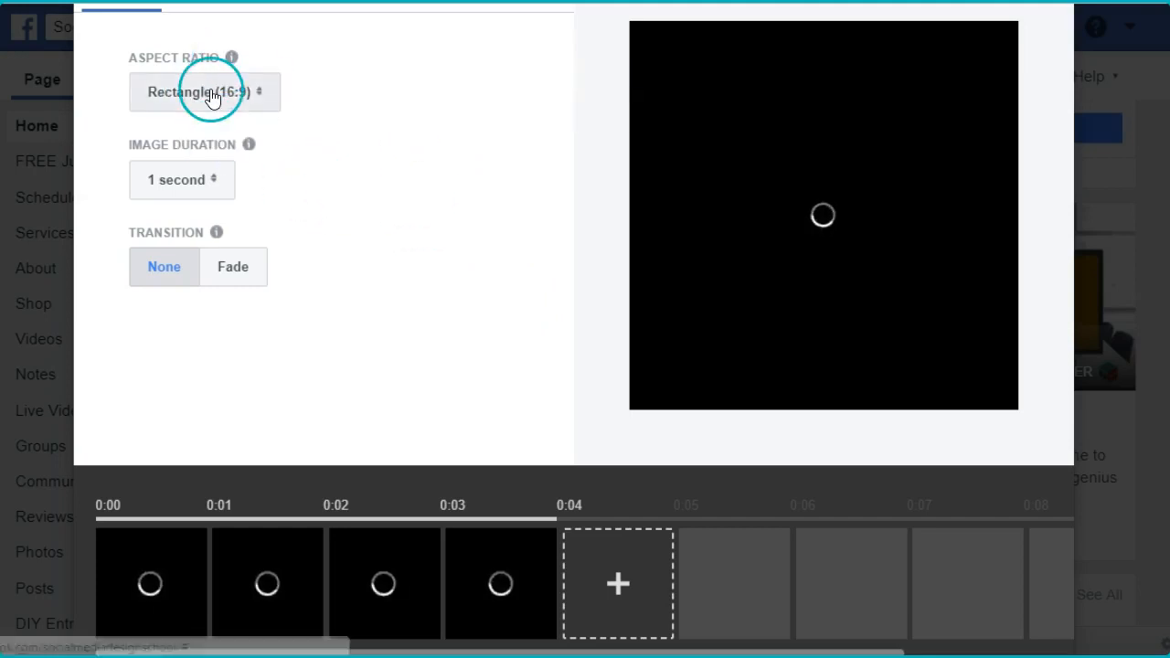
left_click(201, 103)
left_click(197, 178)
left_click(327, 172)
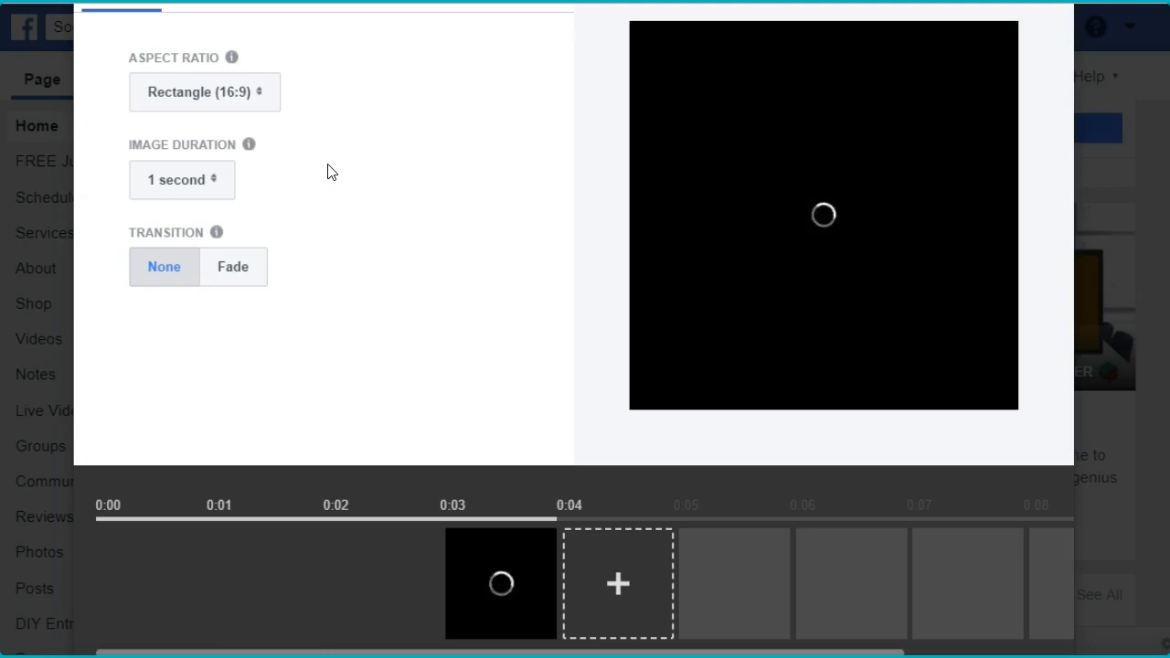
left_click(226, 195)
left_click(173, 271)
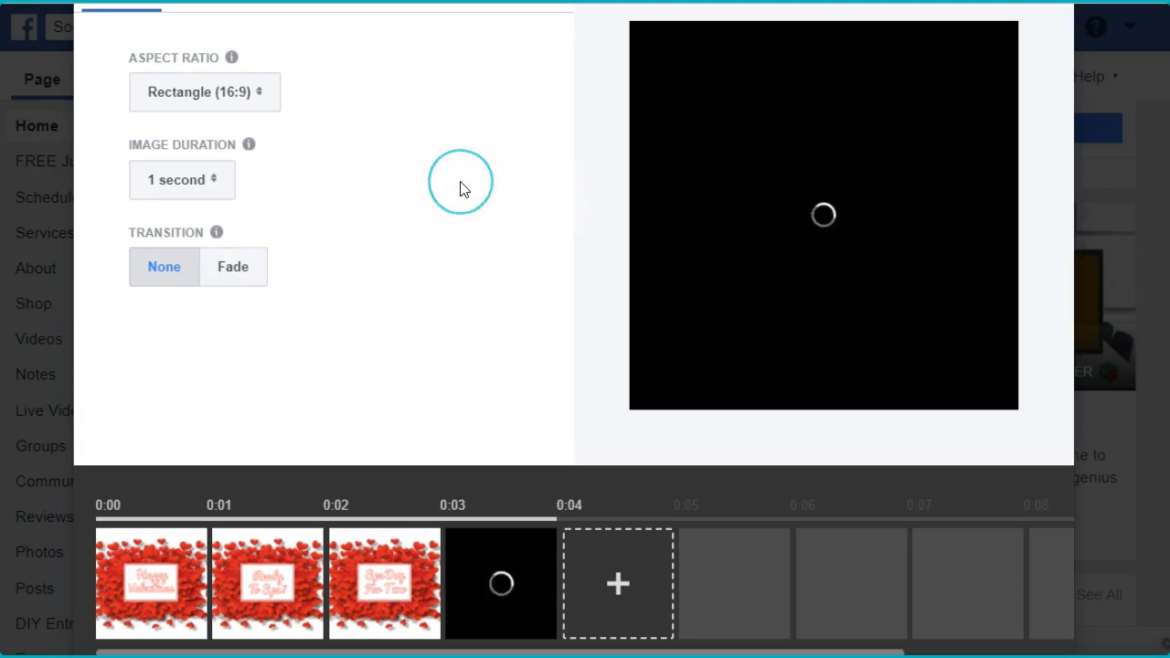
left_click(1138, 52)
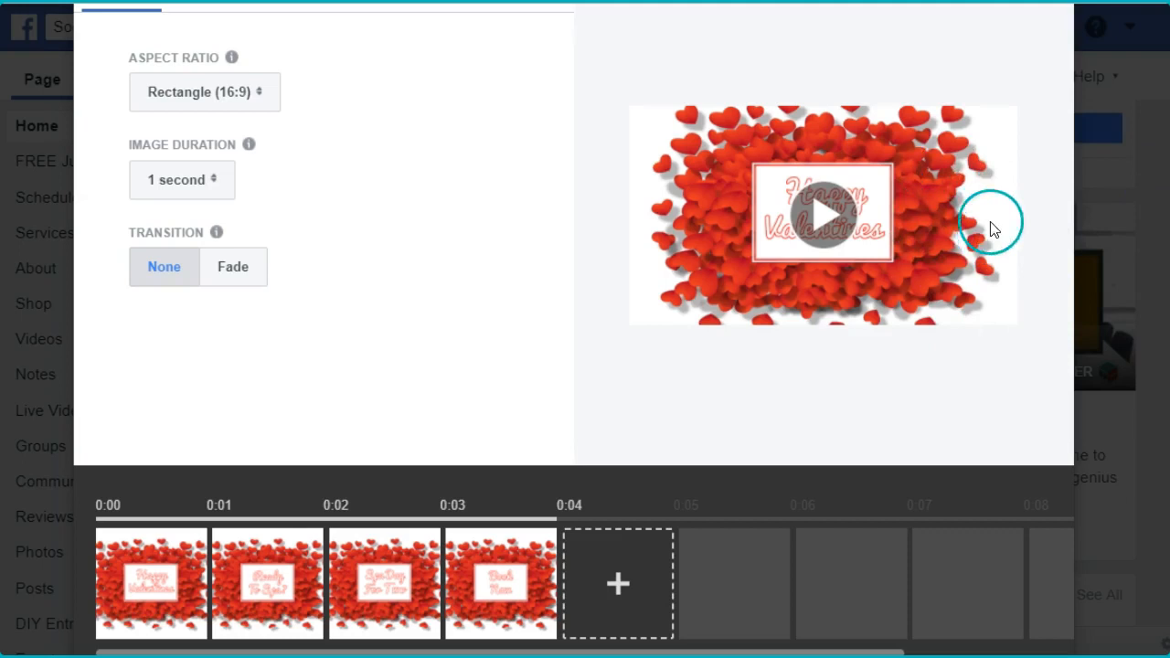
- Change the slideshow's aspect ratio to Square (1:1)
scroll(298, 197, "up", 1)
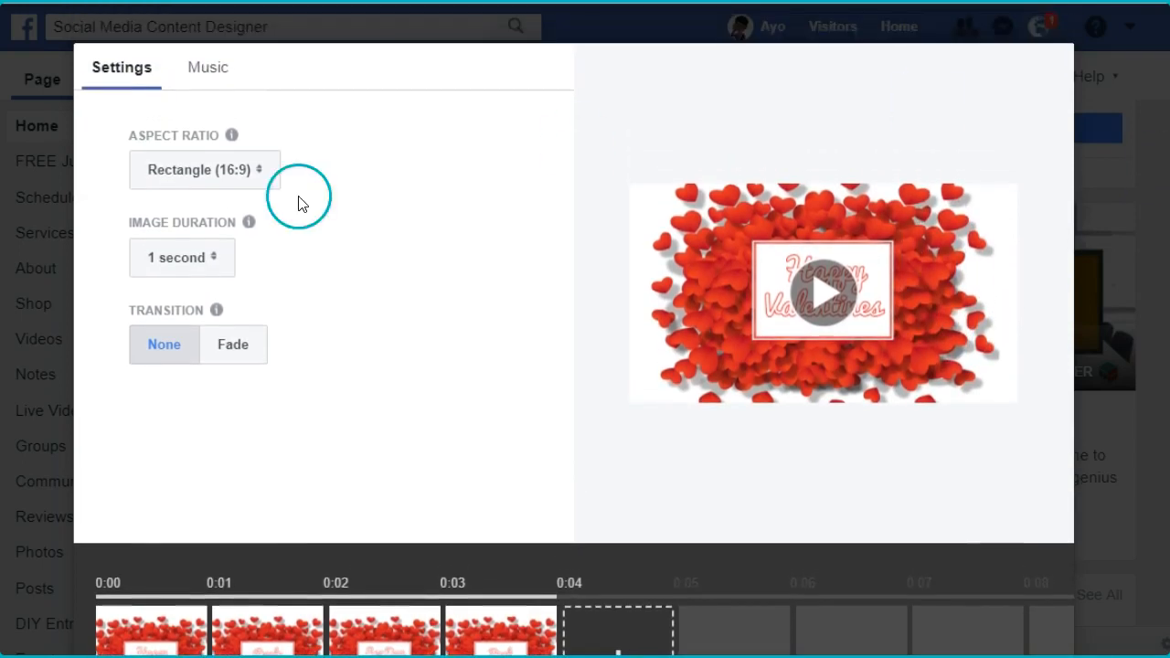
left_click(255, 172)
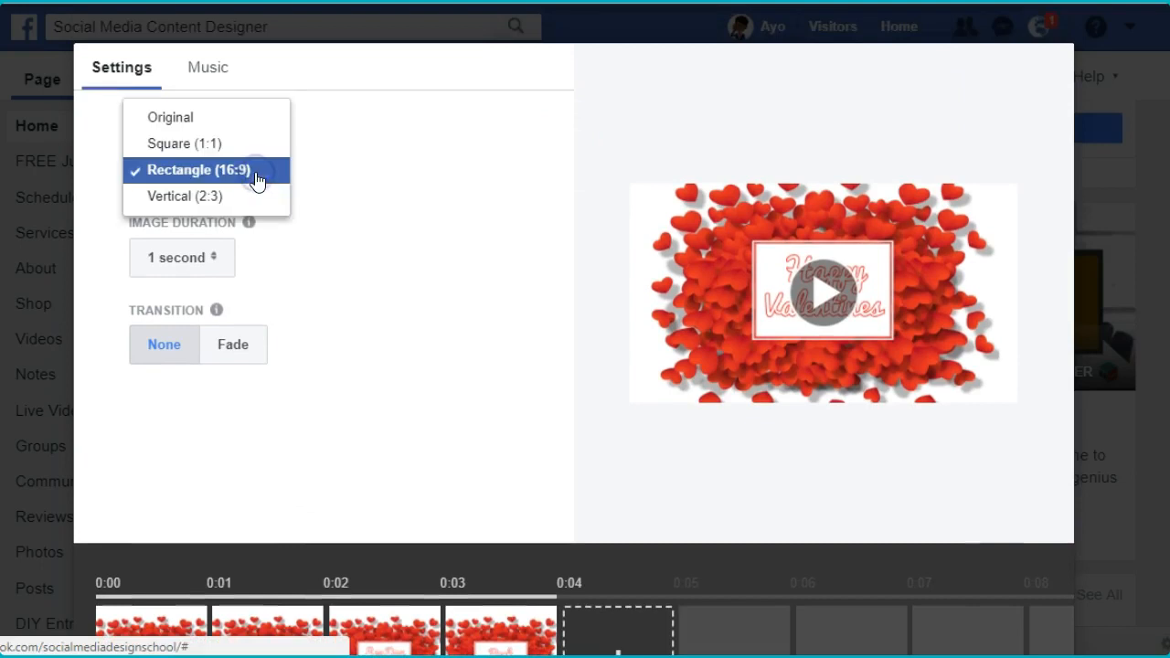
left_click(238, 143)
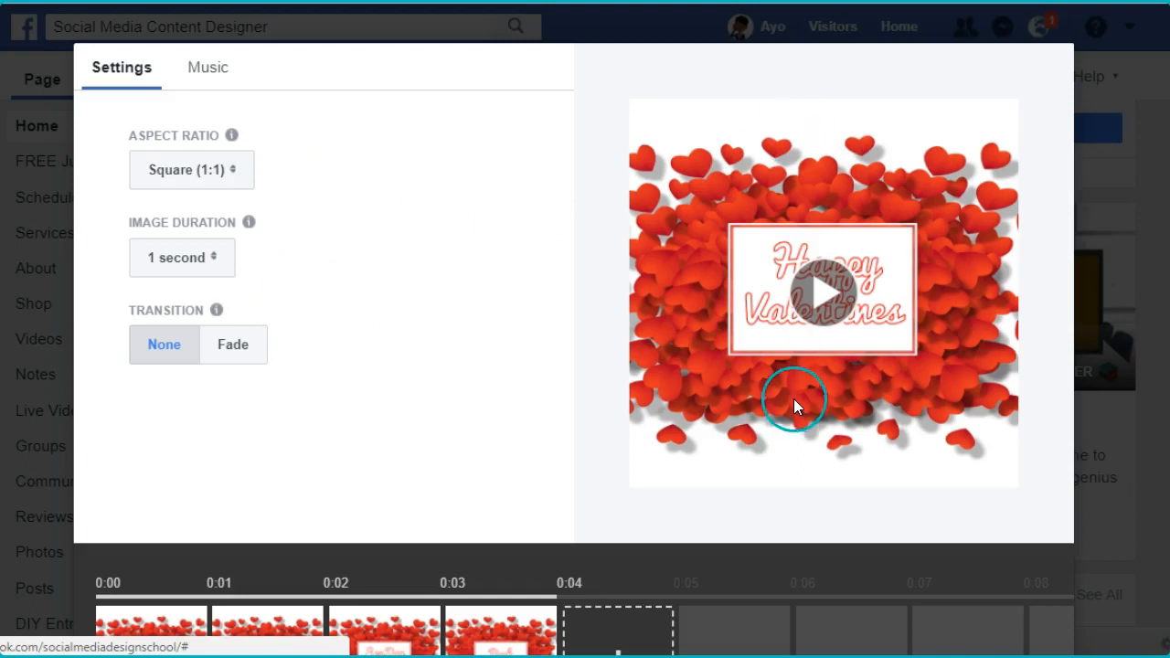
- Set the slideshow's image duration to 2 seconds and its transition to Fade
left_click(216, 260)
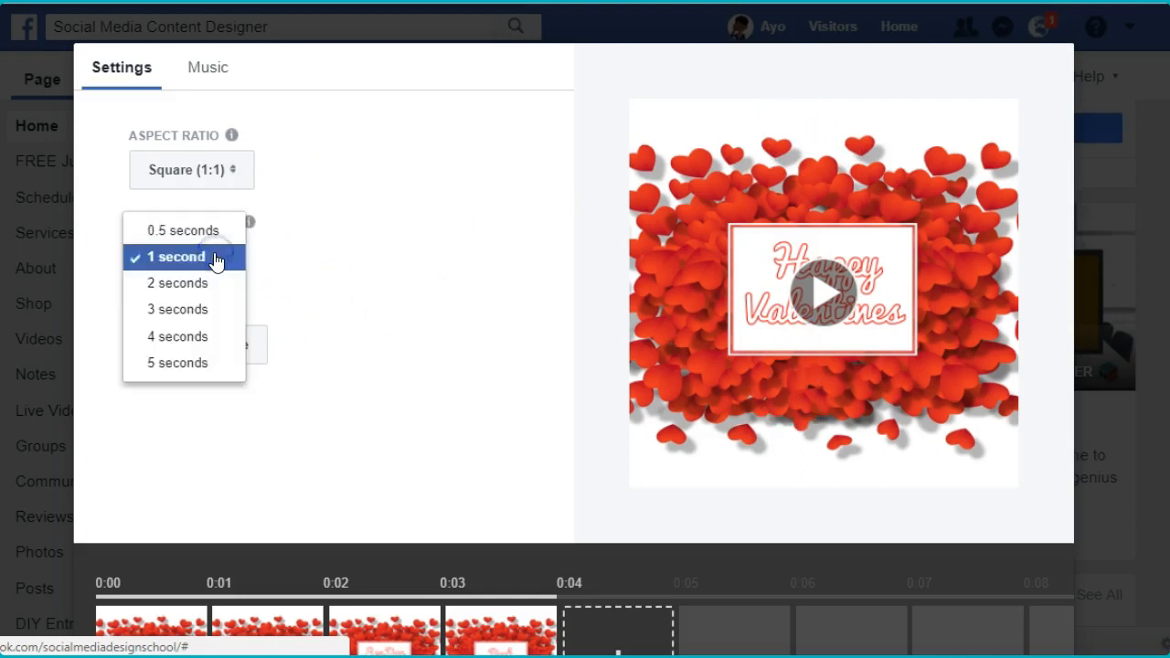
left_click(197, 284)
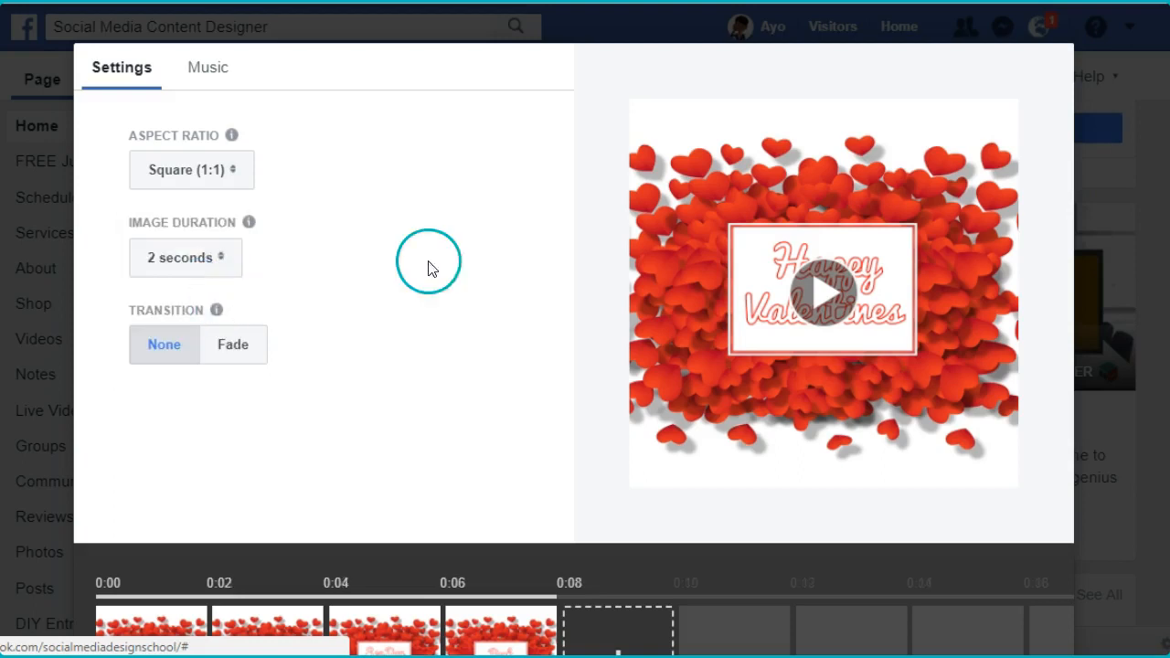
left_click(240, 340)
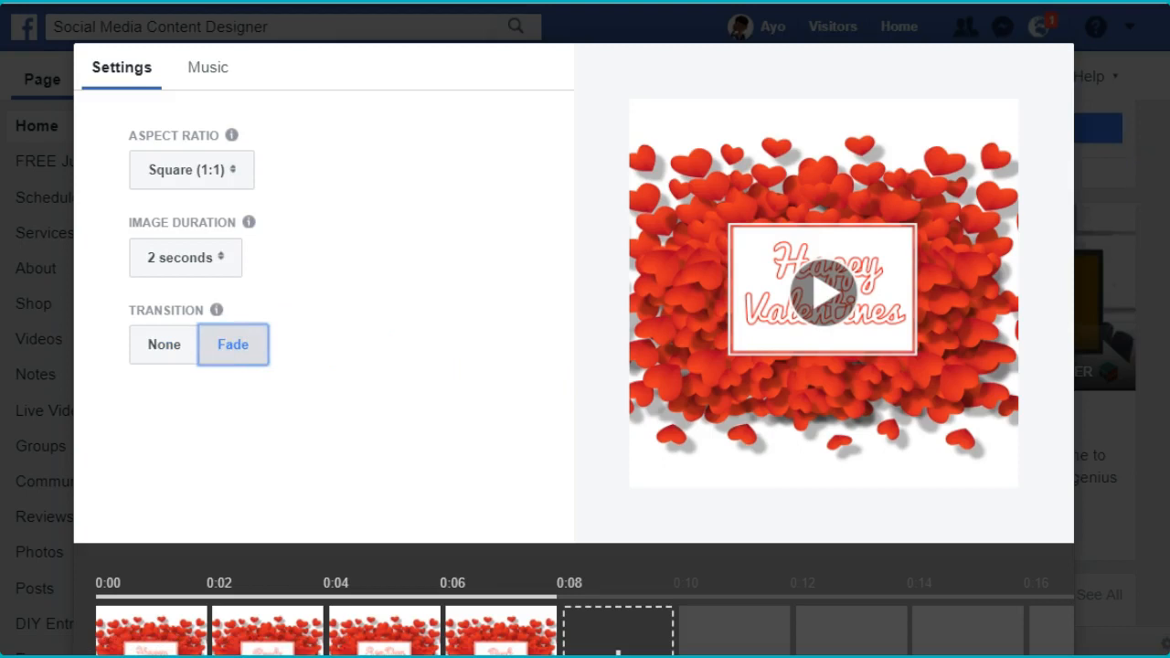
- Play the slideshow preview to check the order of the photos and the fade transition
scroll(595, 342, "down", 1)
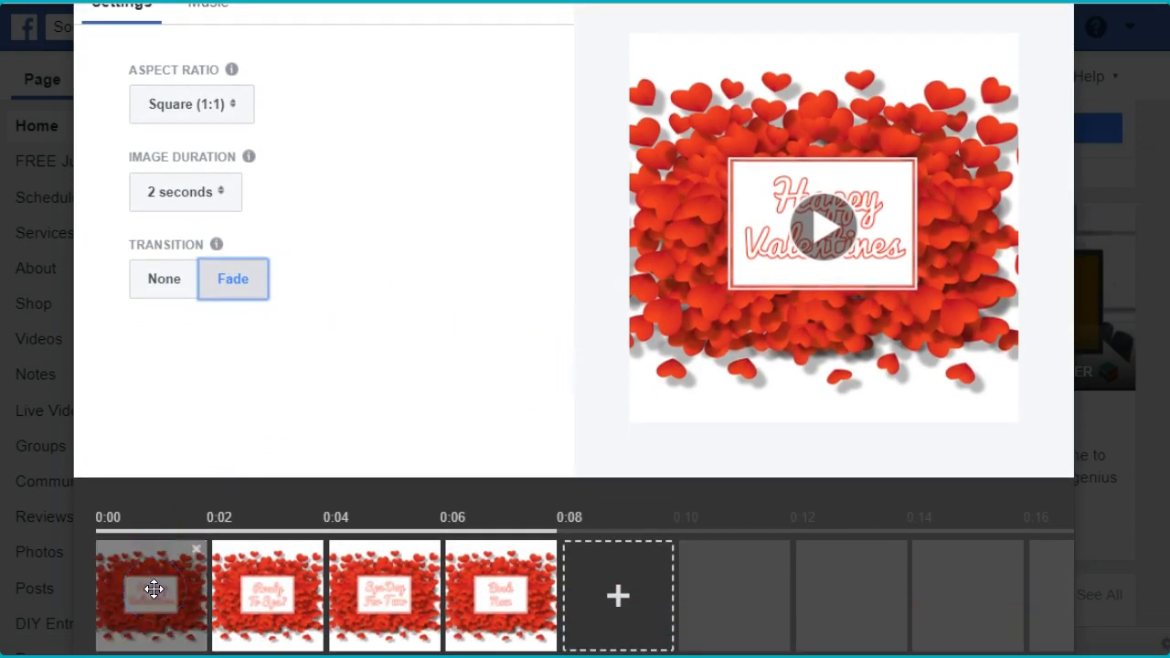
left_click(839, 224)
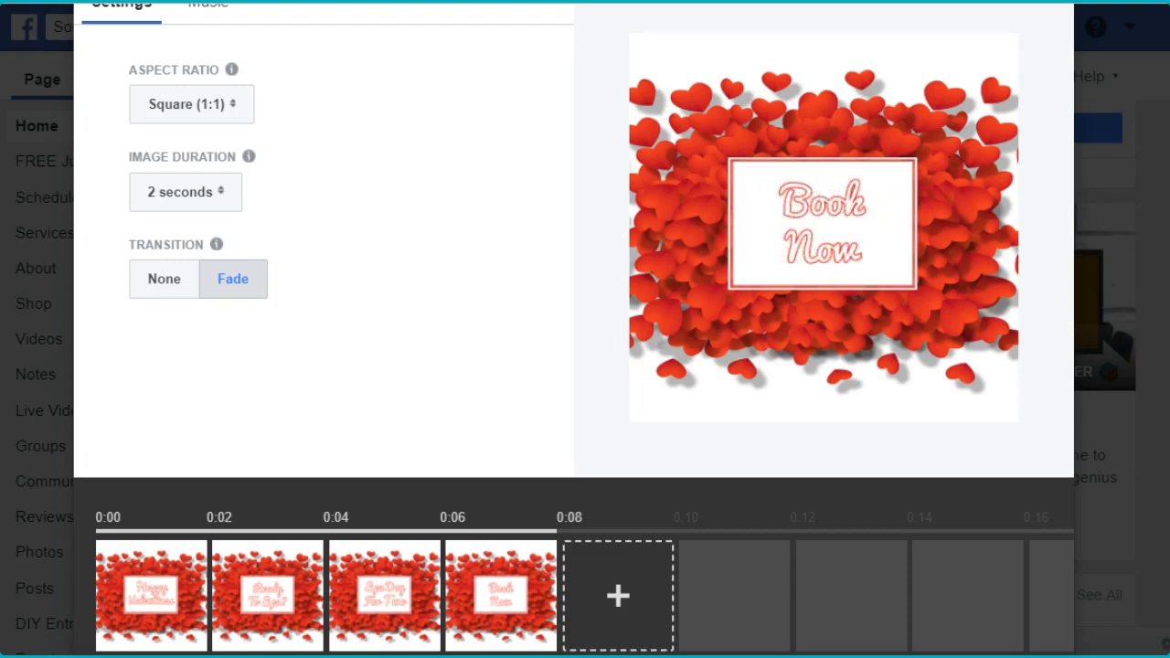
scroll(574, 329, "up", 1)
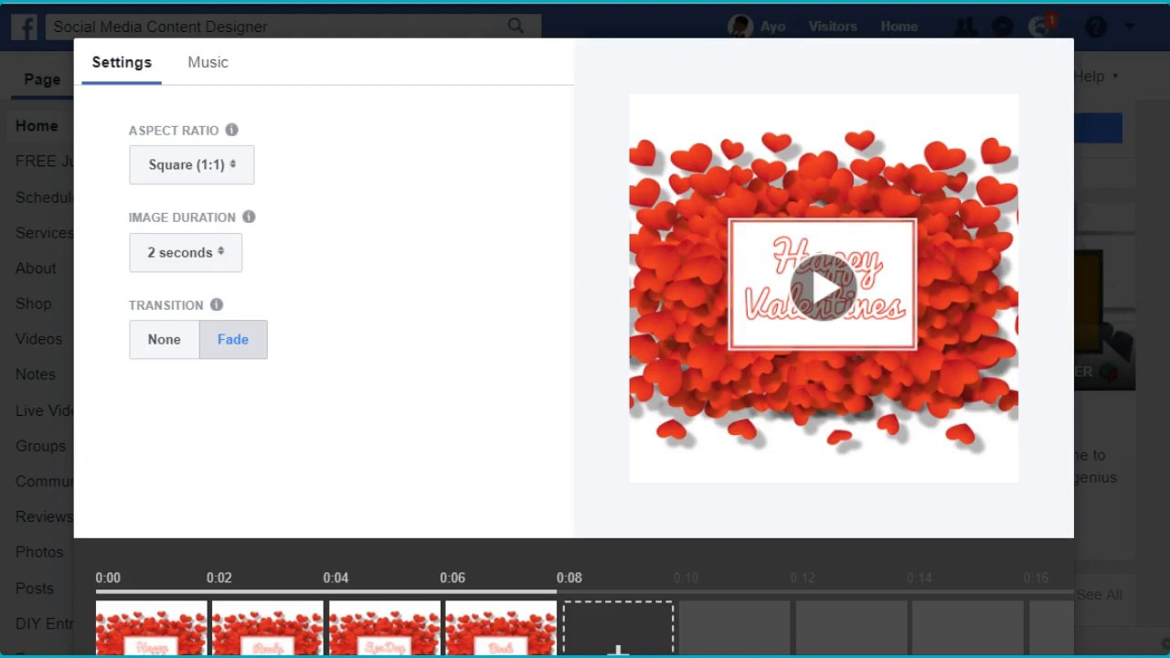
- Rearrange the slideshow photos in the timeline so that the "Happy Valentines" photo comes last
scroll(637, 289, "down", 3)
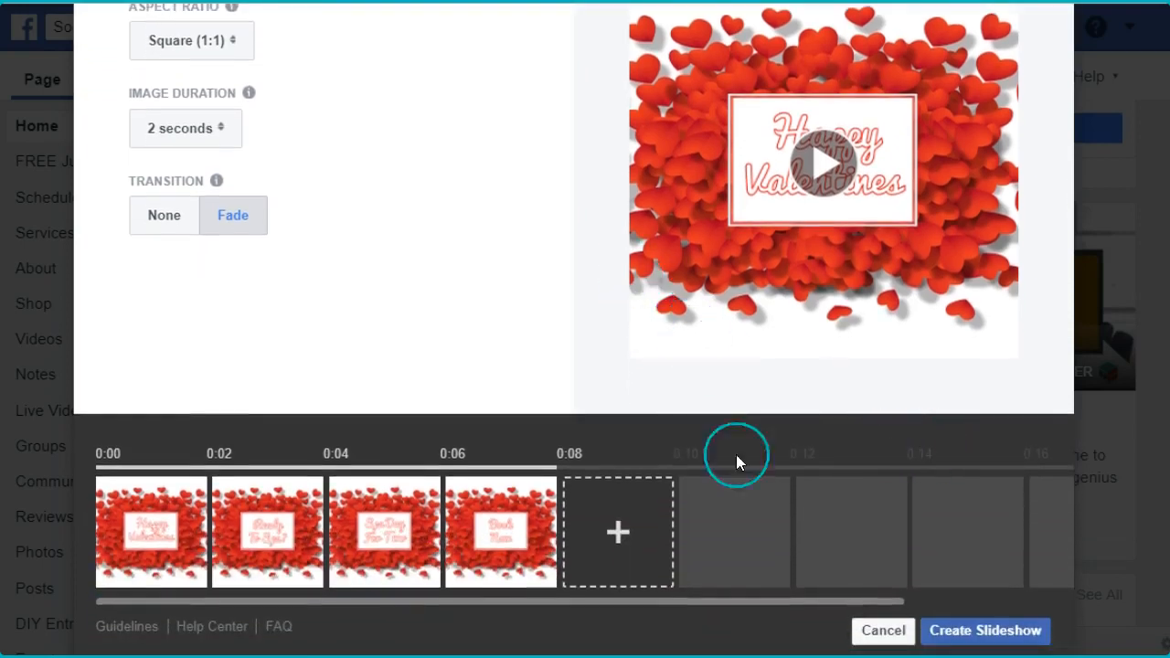
left_click_drag(514, 510, 73, 481)
left_click_drag(117, 514, 448, 482)
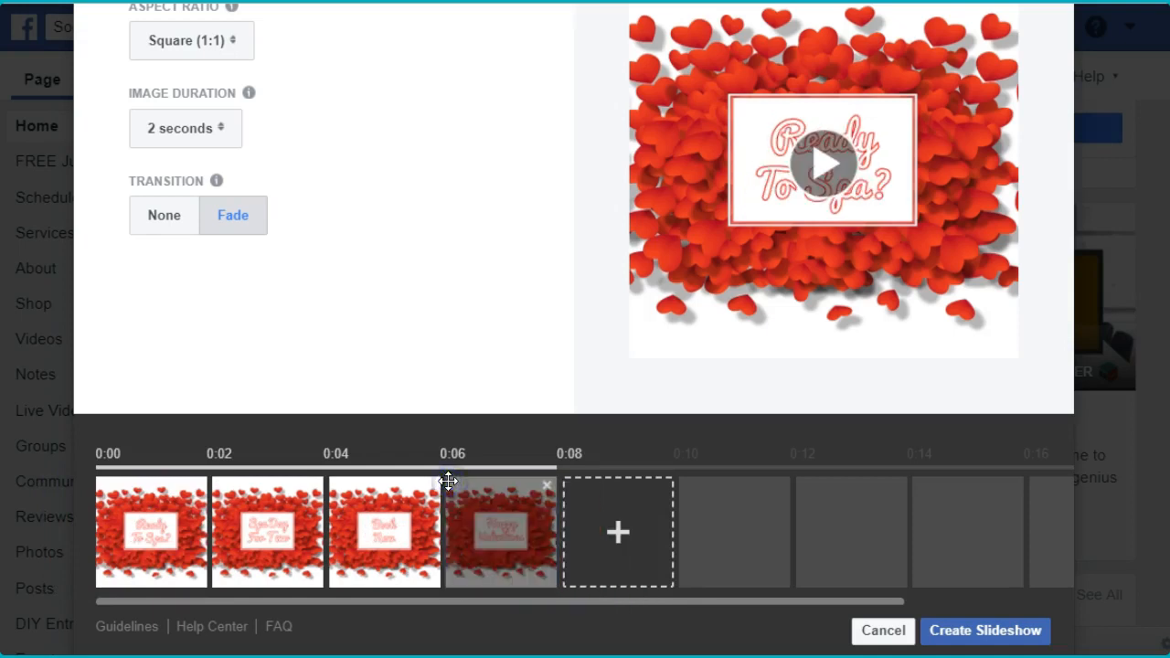
scroll(390, 287, "up", 2)
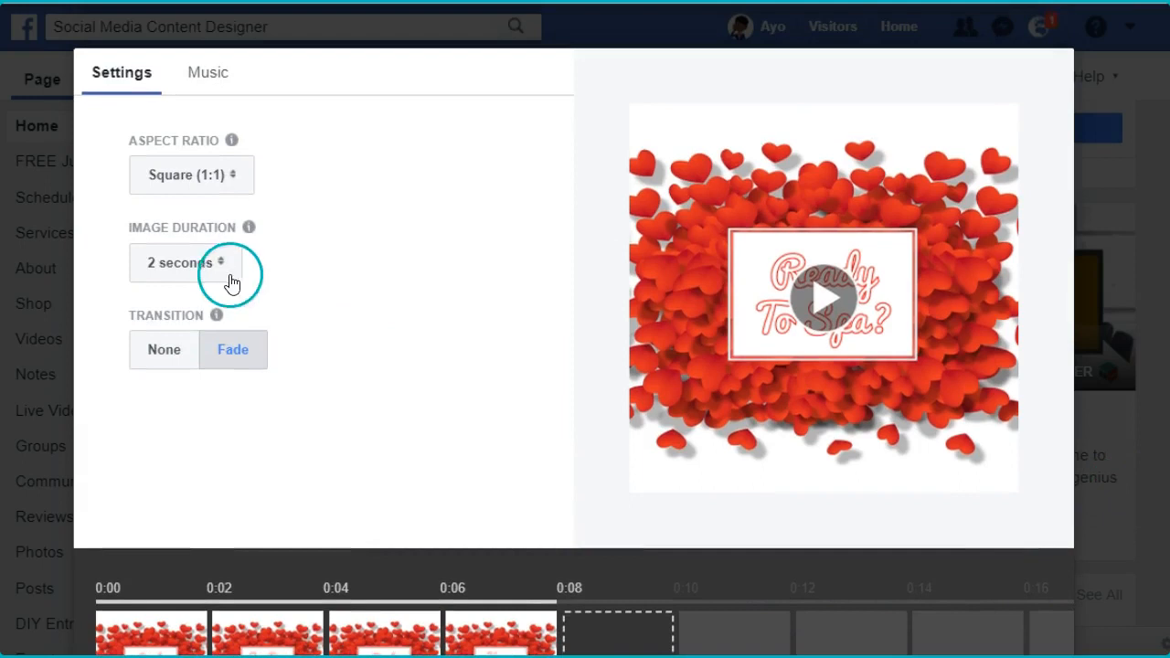
left_click(228, 267)
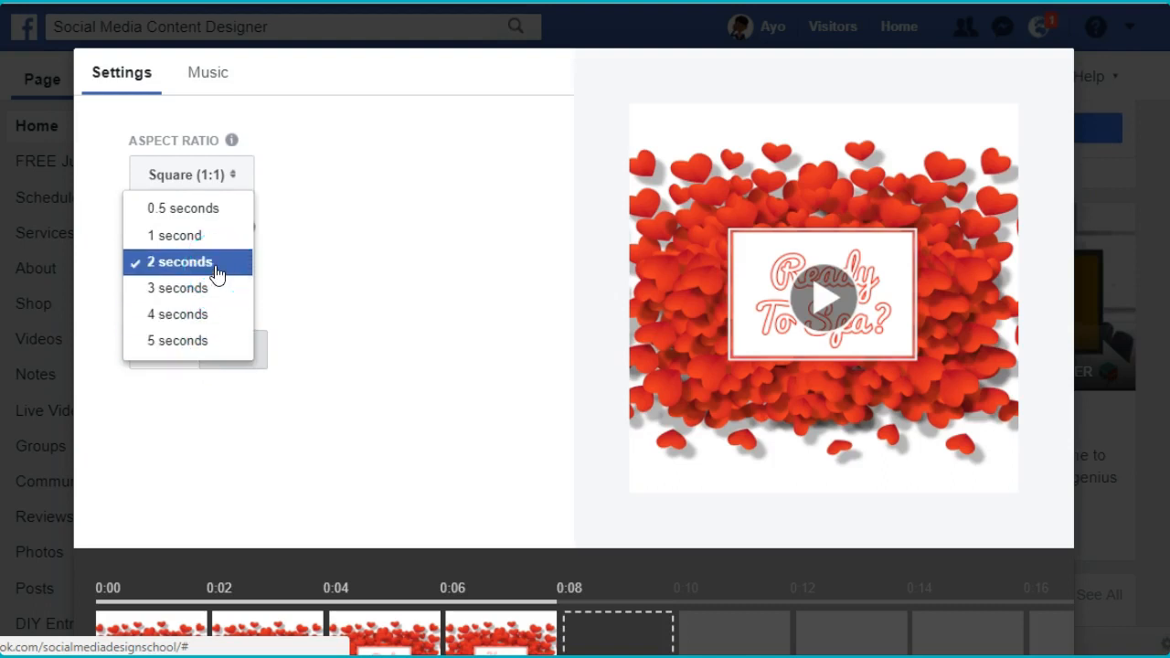
left_click(412, 305)
left_click(354, 322)
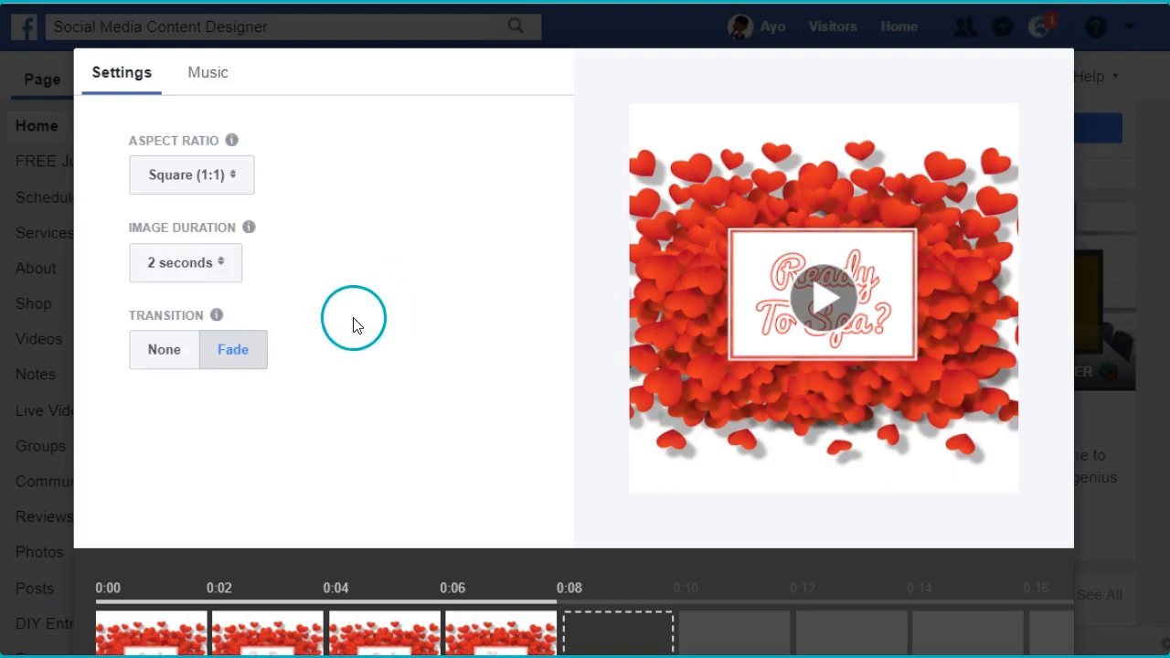
- Add the Dreamy track as the slideshow's background music
left_click(207, 75)
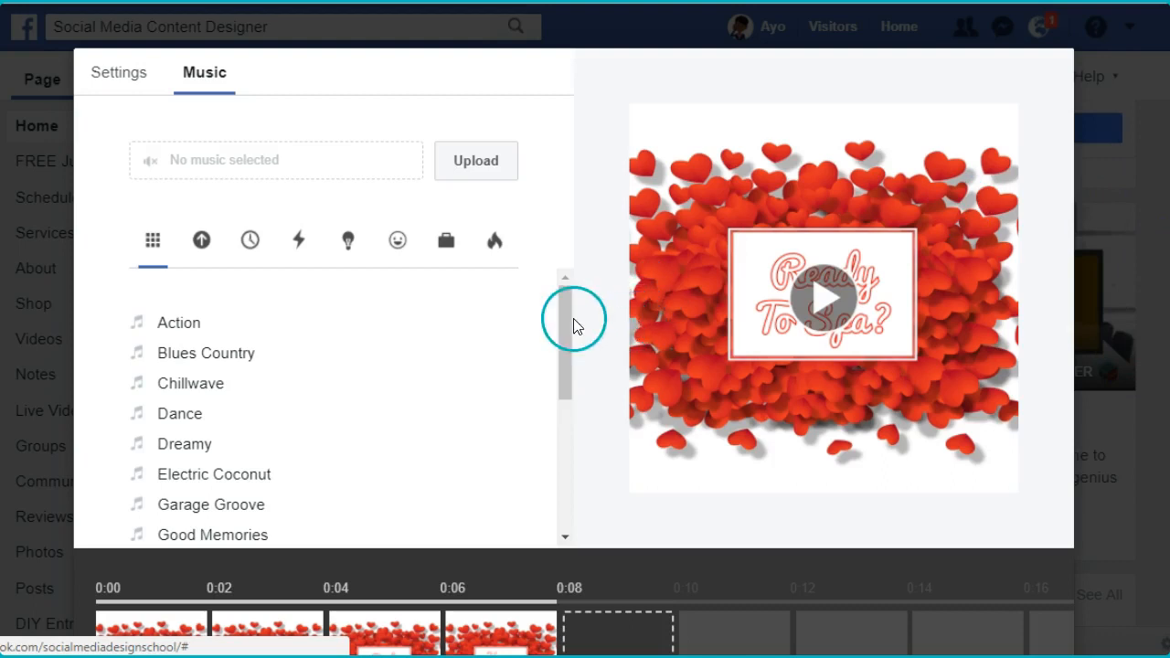
mouse_move(568, 303)
left_mouse_down()
mouse_move(567, 336)
mouse_move(565, 298)
left_mouse_up()
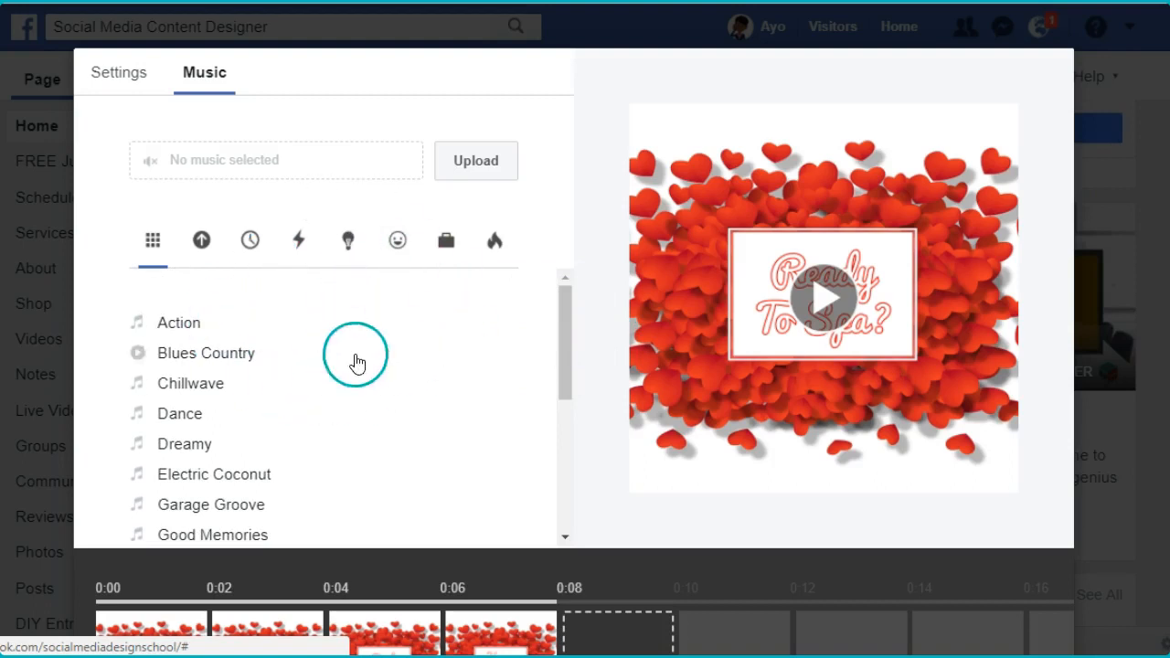
left_click_drag(565, 306, 548, 248)
left_click(176, 448)
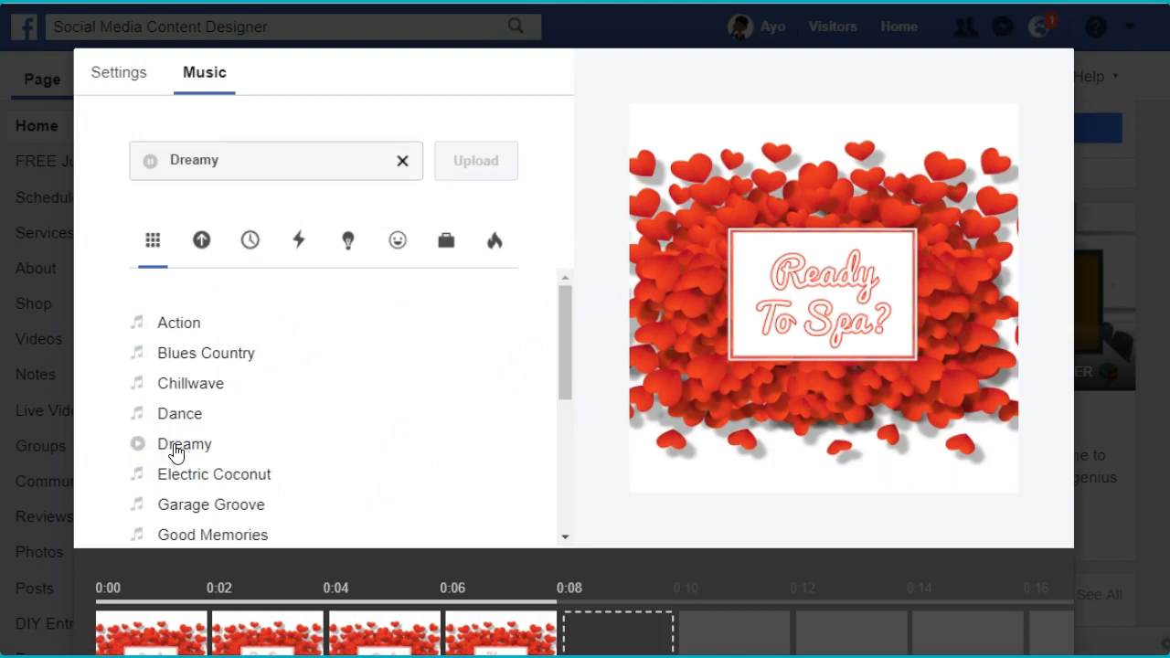
- Browse the available music tracks and play the slideshow preview with the Dreamy track
left_click_drag(563, 325, 566, 410)
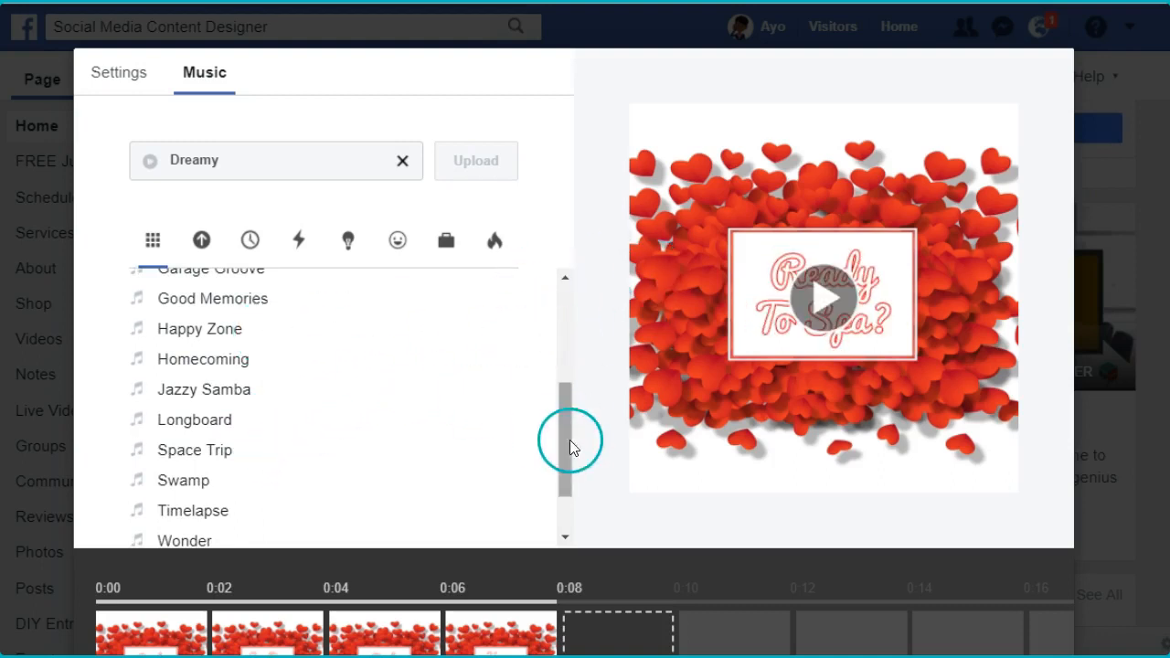
left_click_drag(564, 447, 557, 371)
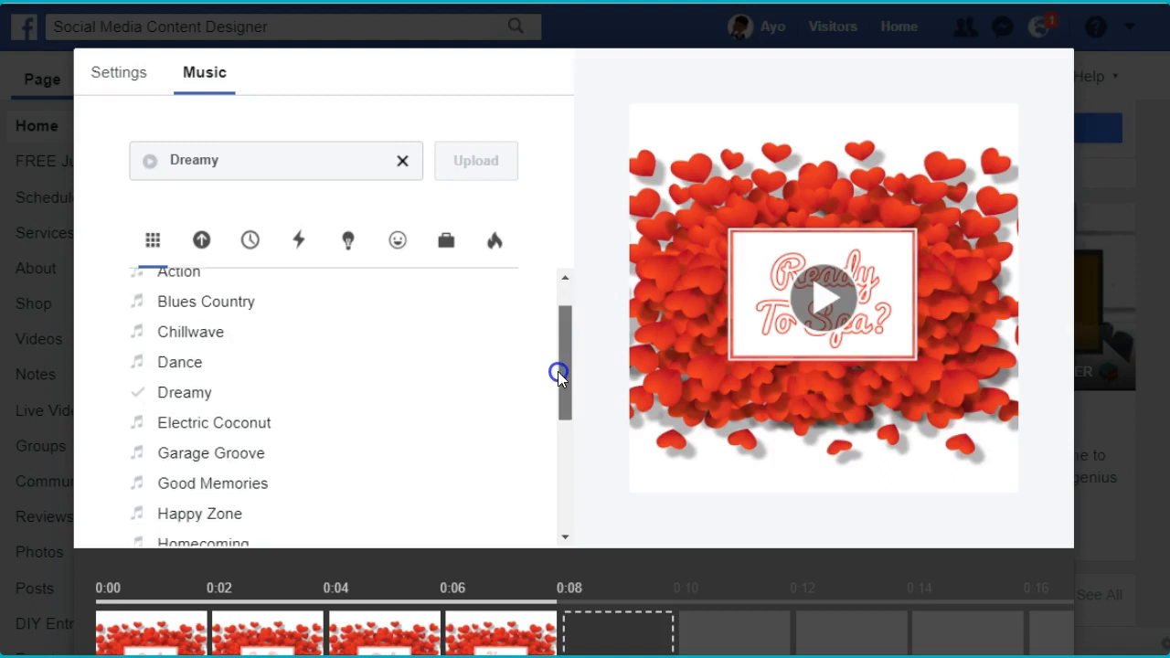
left_click(252, 426)
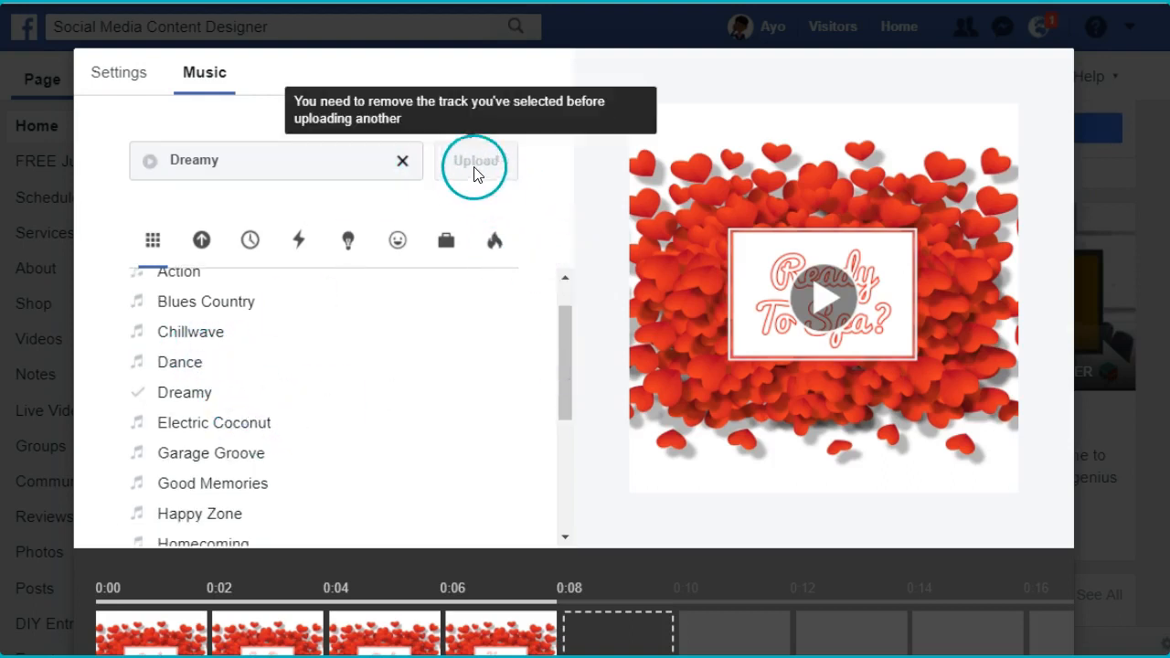
left_click(722, 313)
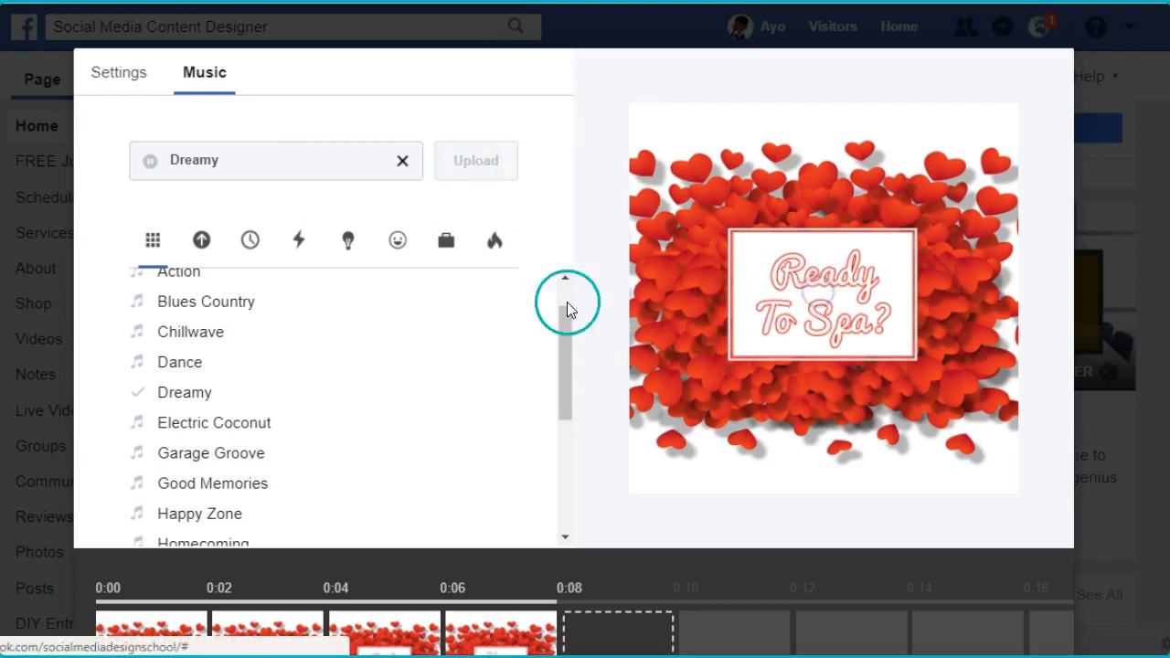
left_click(353, 334)
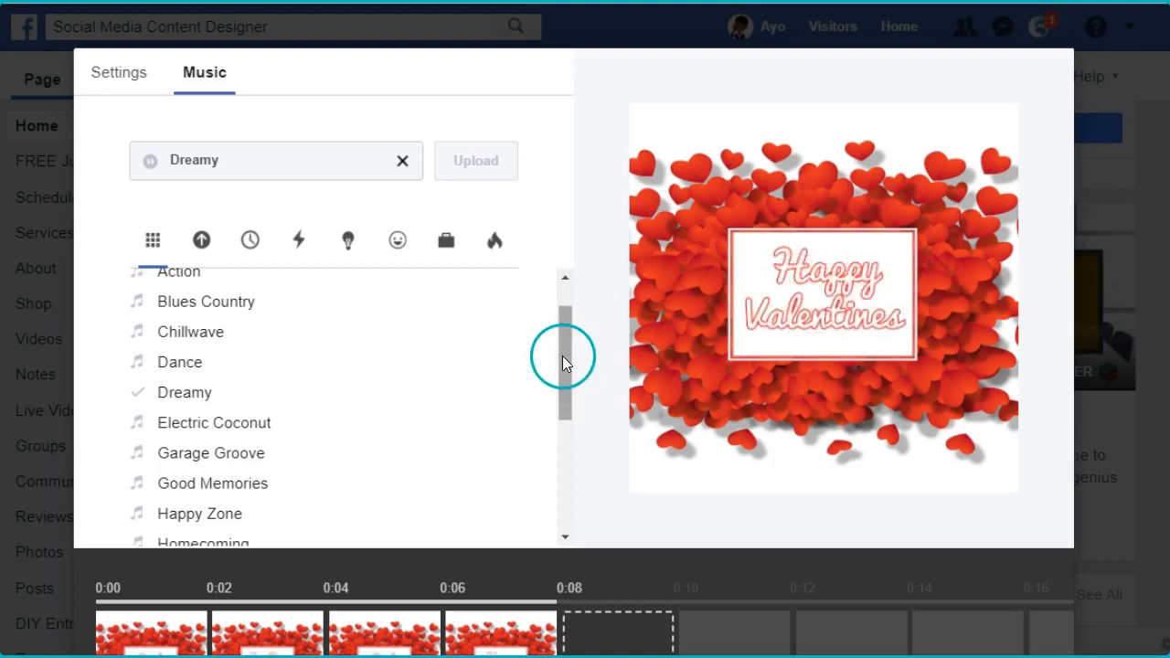
left_click_drag(564, 346, 563, 320)
left_click(187, 259)
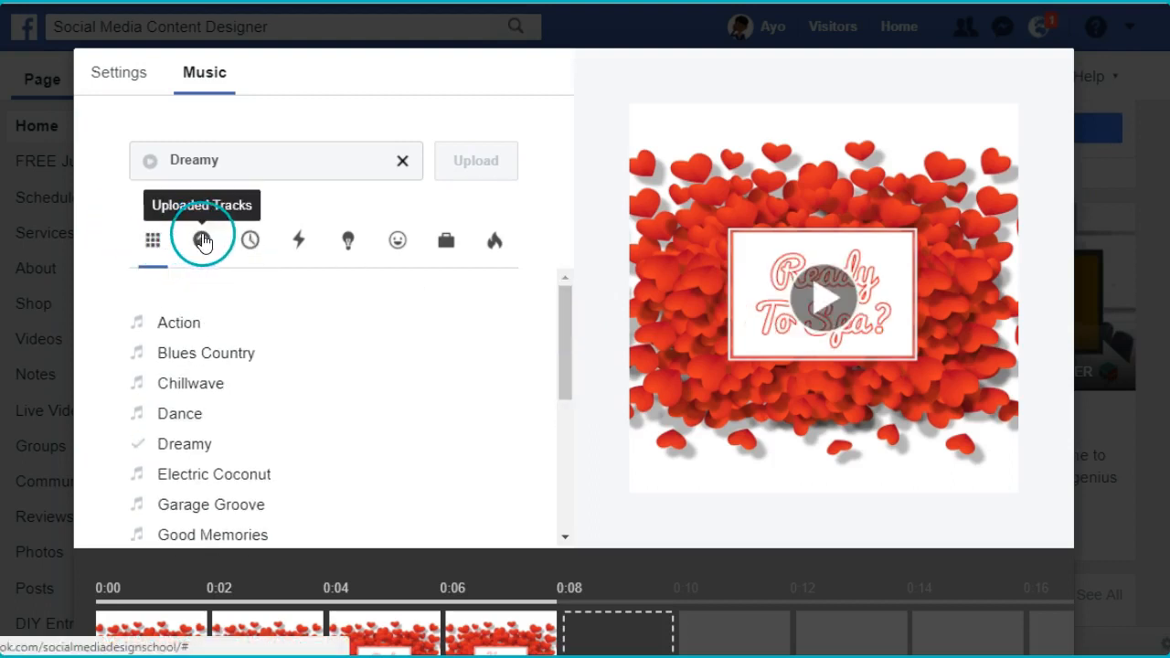
left_click(249, 241)
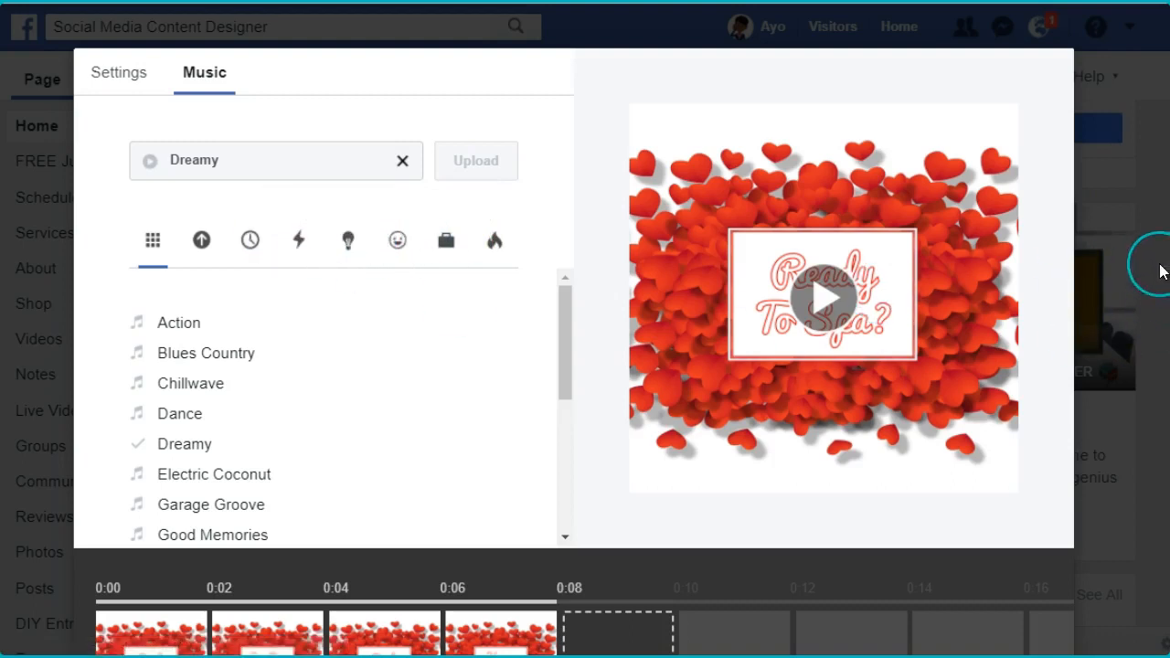
- Create the slideshow from the arranged Valentine's photos and the chosen music
scroll(574, 347, "down", 3)
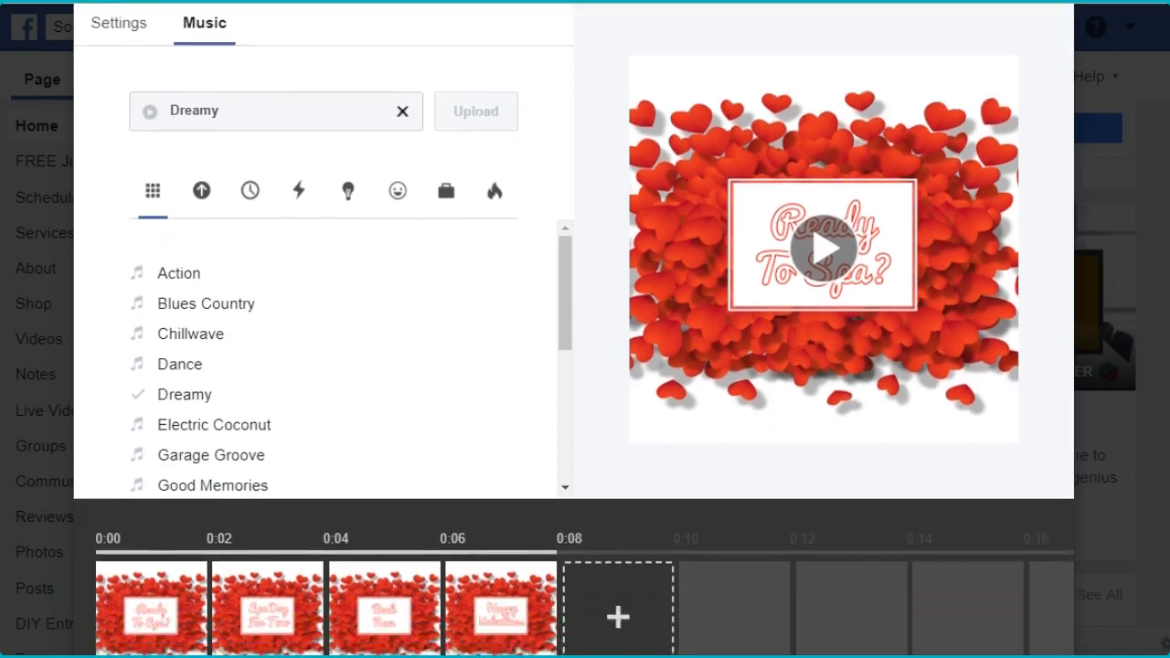
scroll(574, 347, "down", 1)
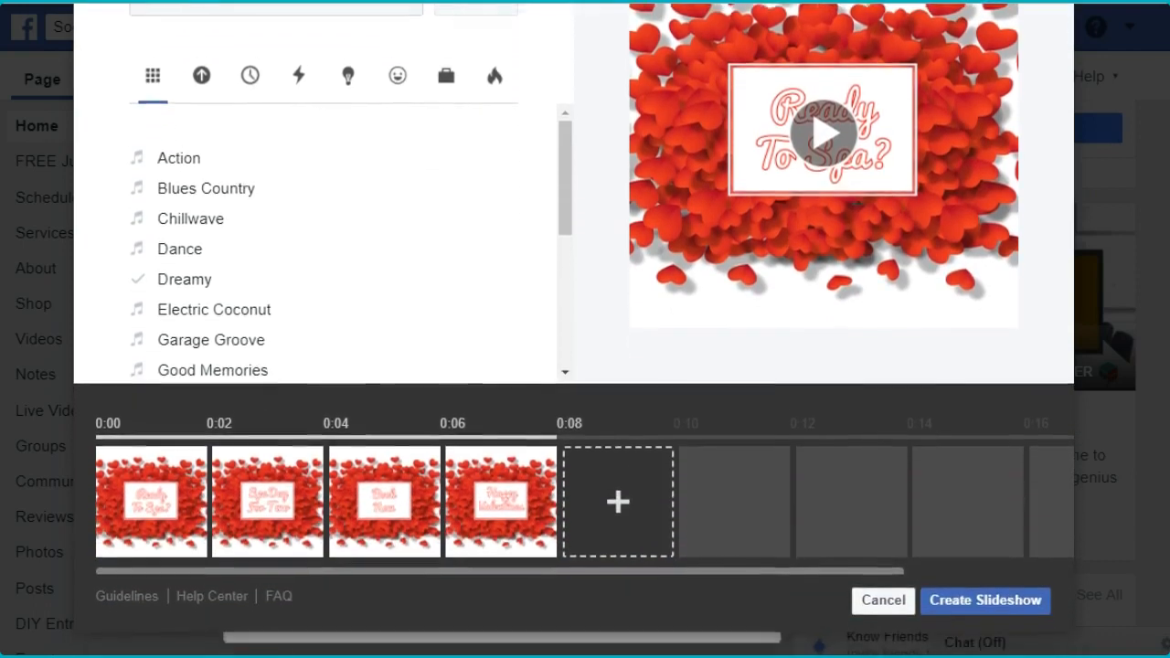
left_click(1023, 596)
left_click(1134, 503)
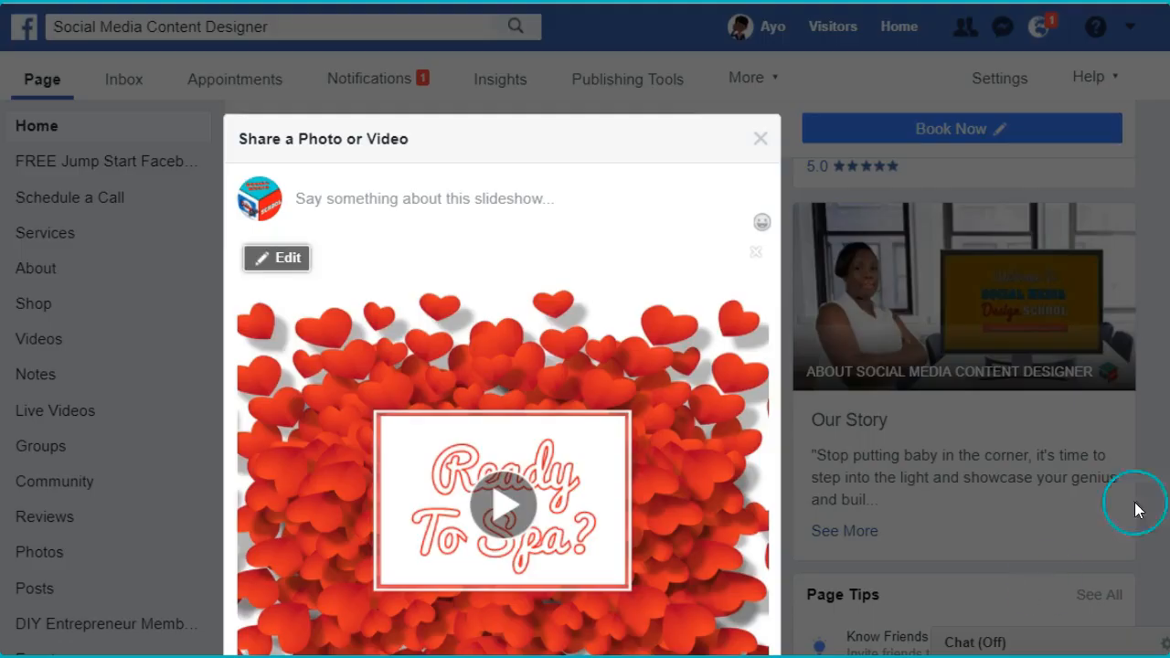
- Start the slideshow post's caption with the headline "All You Need Is Love & Spa Day!"
scroll(575, 366, "down", 1)
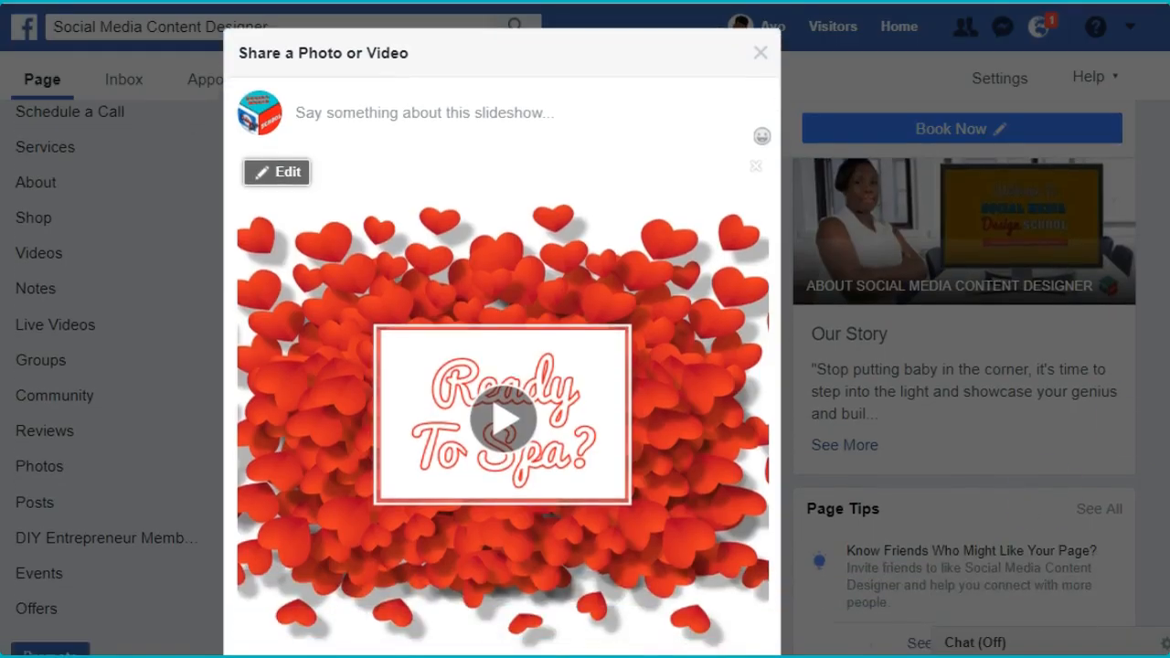
scroll(585, 366, "down", 1)
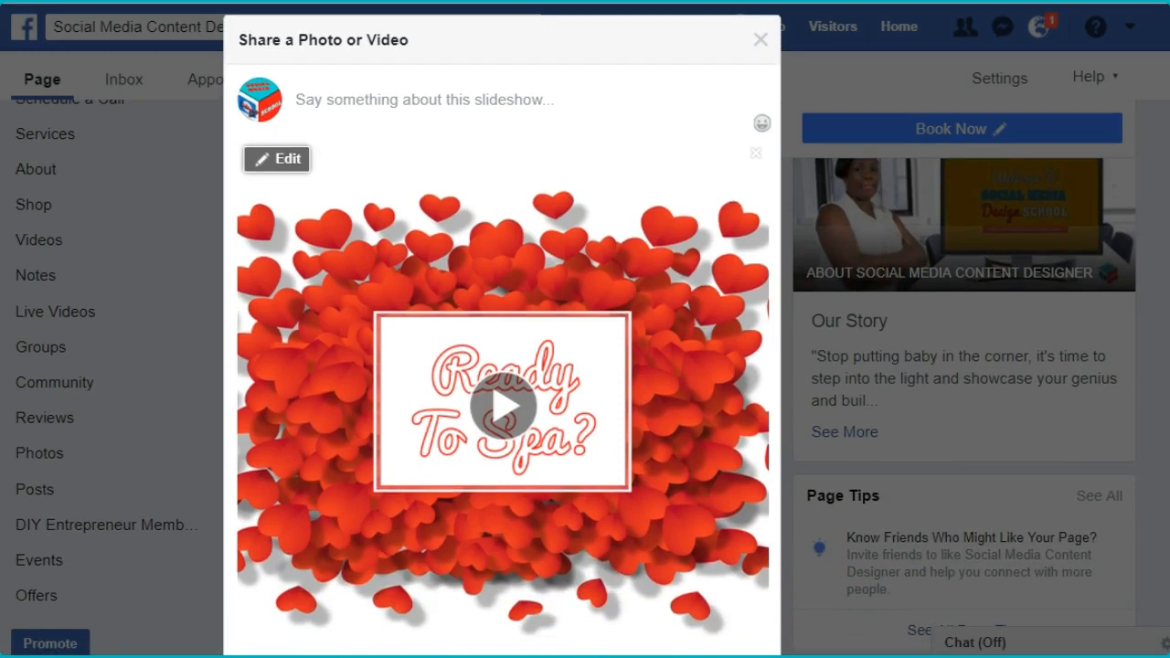
scroll(585, 366, "down", 1)
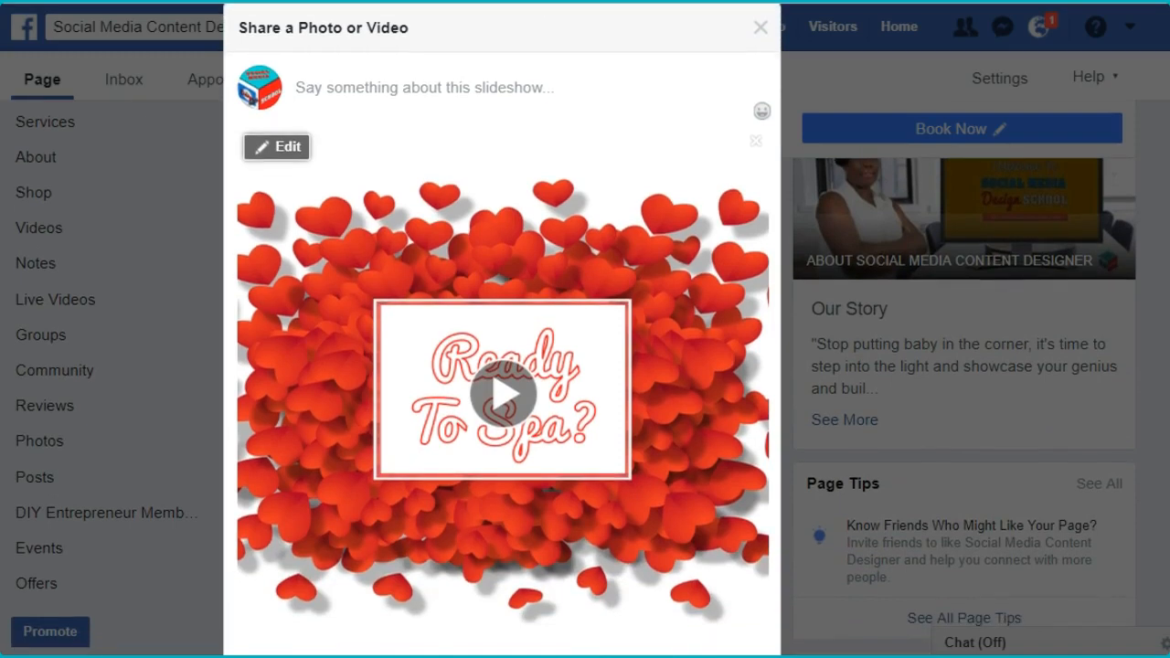
left_click(483, 82)
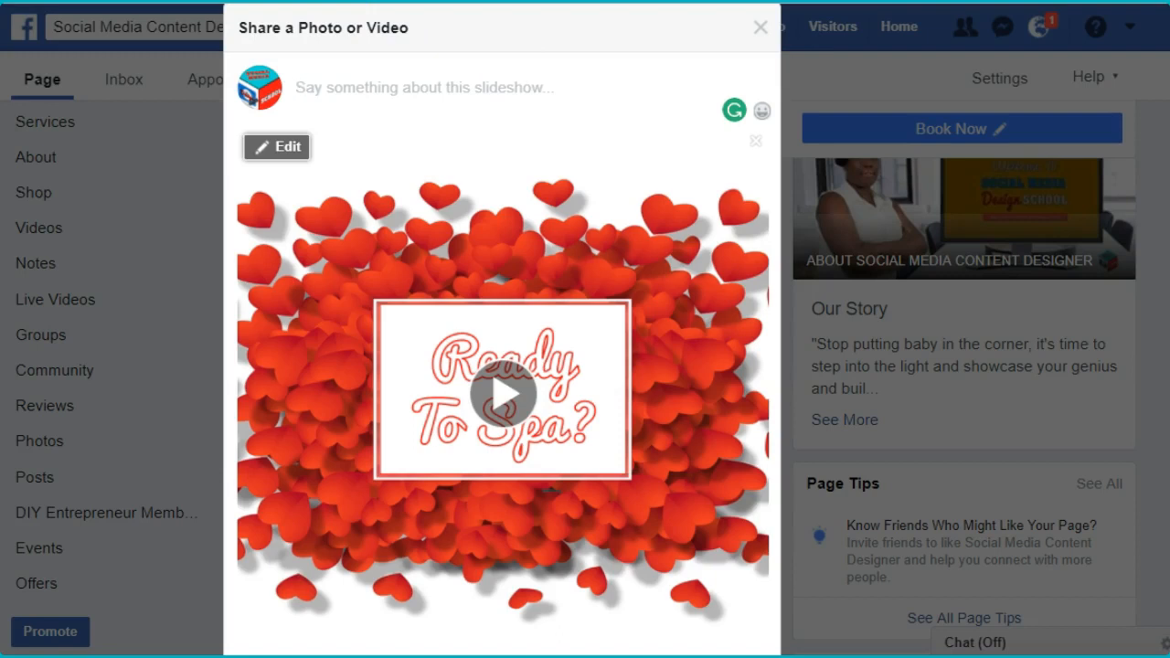
type("All You Need Is Love & Spa Day!")
key("Return")
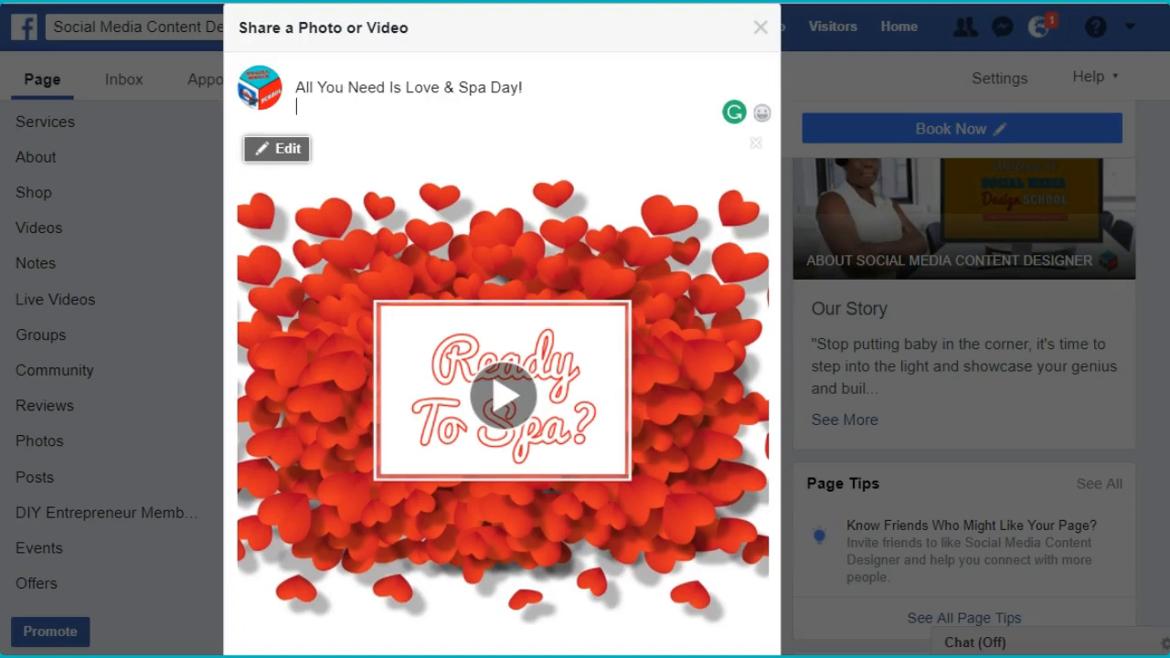
- Add a caption paragraph reading "Get ready to spa it up with your loved one for a Valentines Day special spa day."
key("Return")
type("Get ready to spa it up with your loved one for a Valentines Day special spa day")
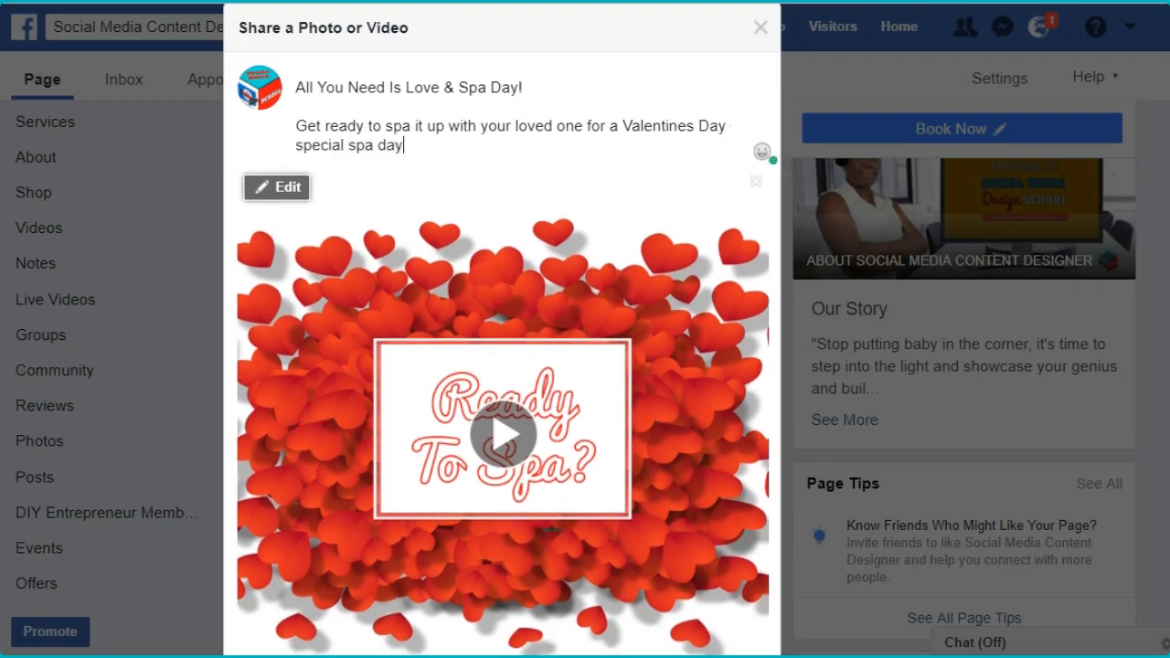
type(".")
key("Return")
key("Return")
type("Claim yous")
type("special offer today")
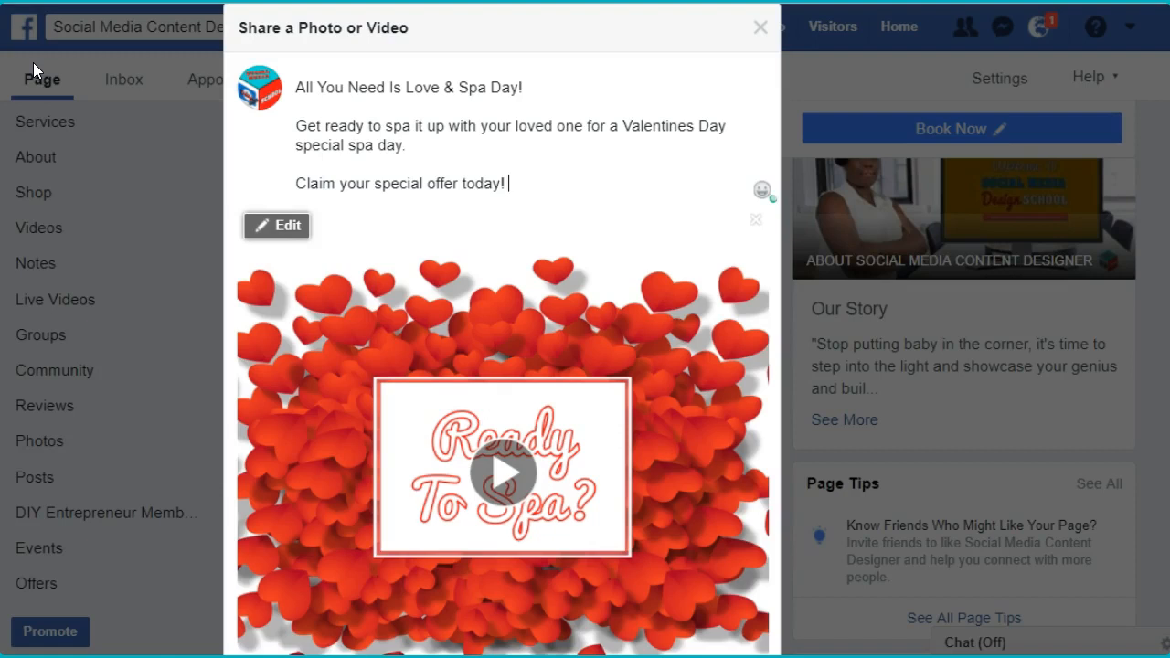
type("!")
key("Return")
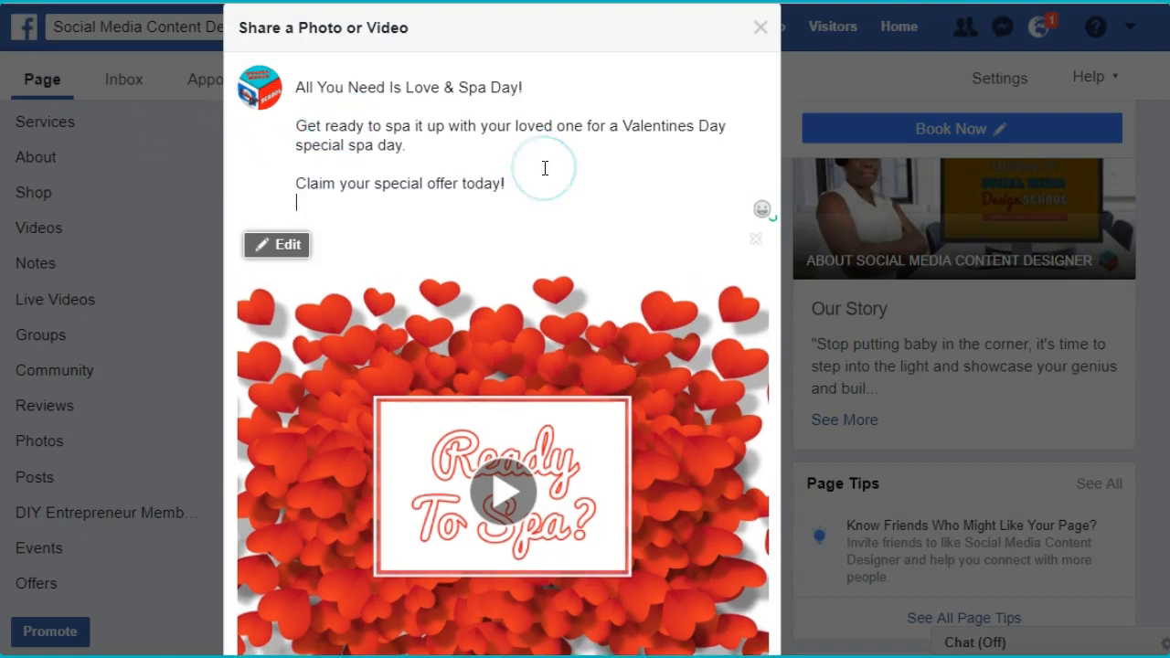
key("BackSpace")
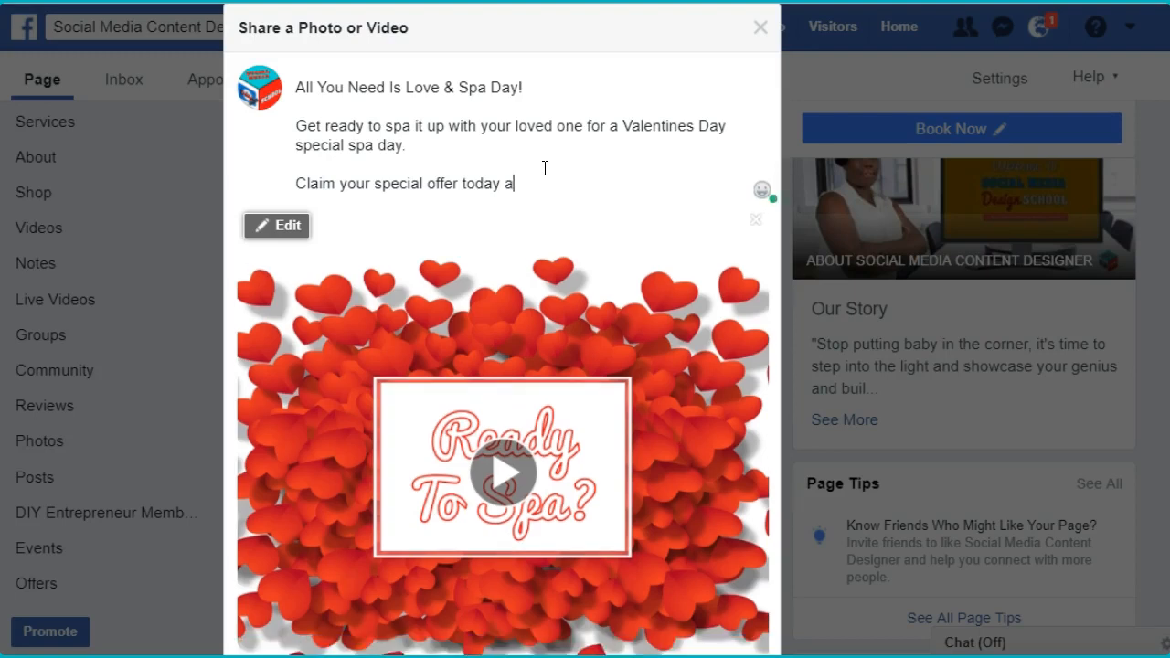
key("Return")
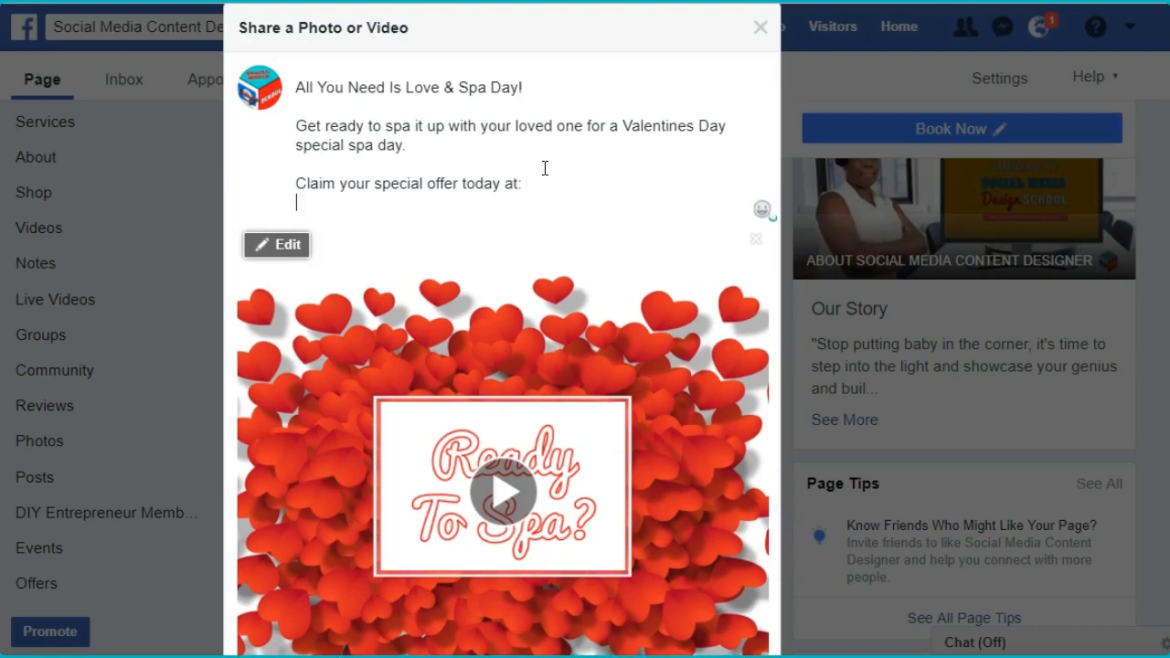
type("http://socialmediadesignschool.com/")
left_click(617, 223)
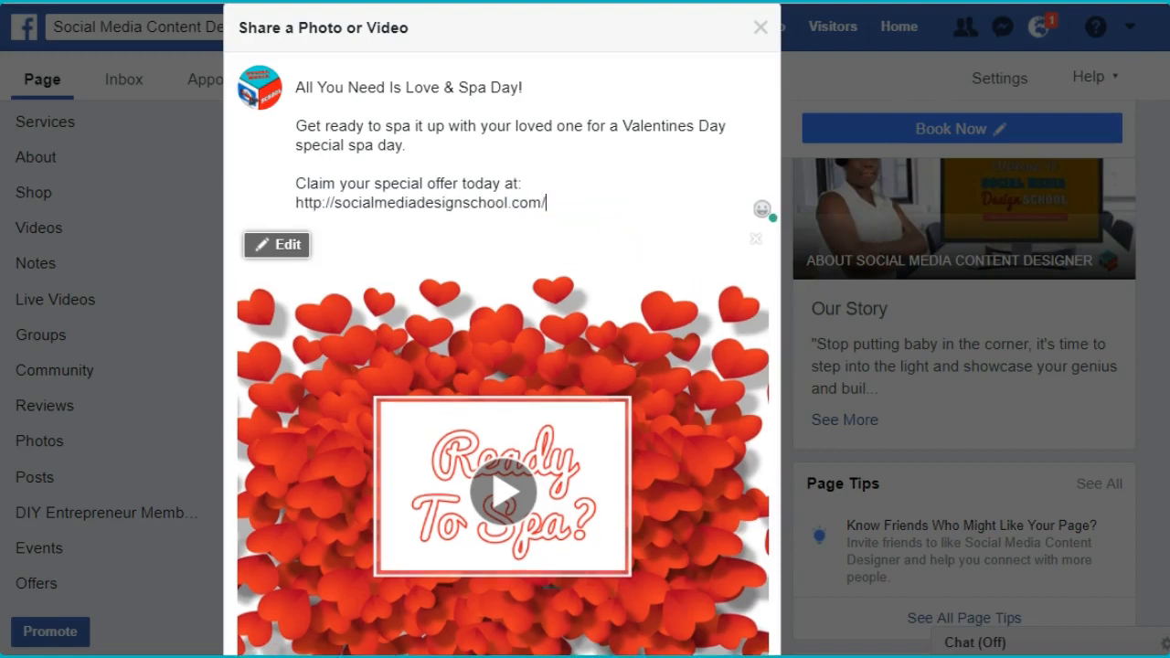
- Insert the revolving hearts emoji after "All You Need Is Love & Spa Day!" in the caption
scroll(585, 366, "up", 3)
scroll(585, 366, "down", 2)
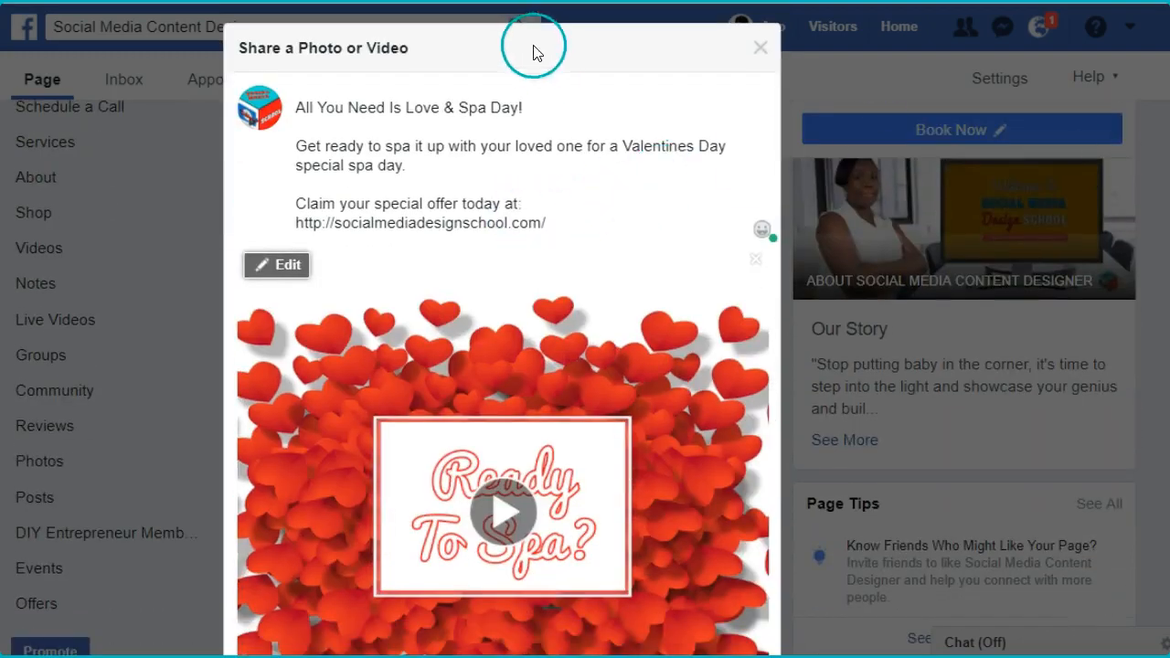
left_click(566, 107)
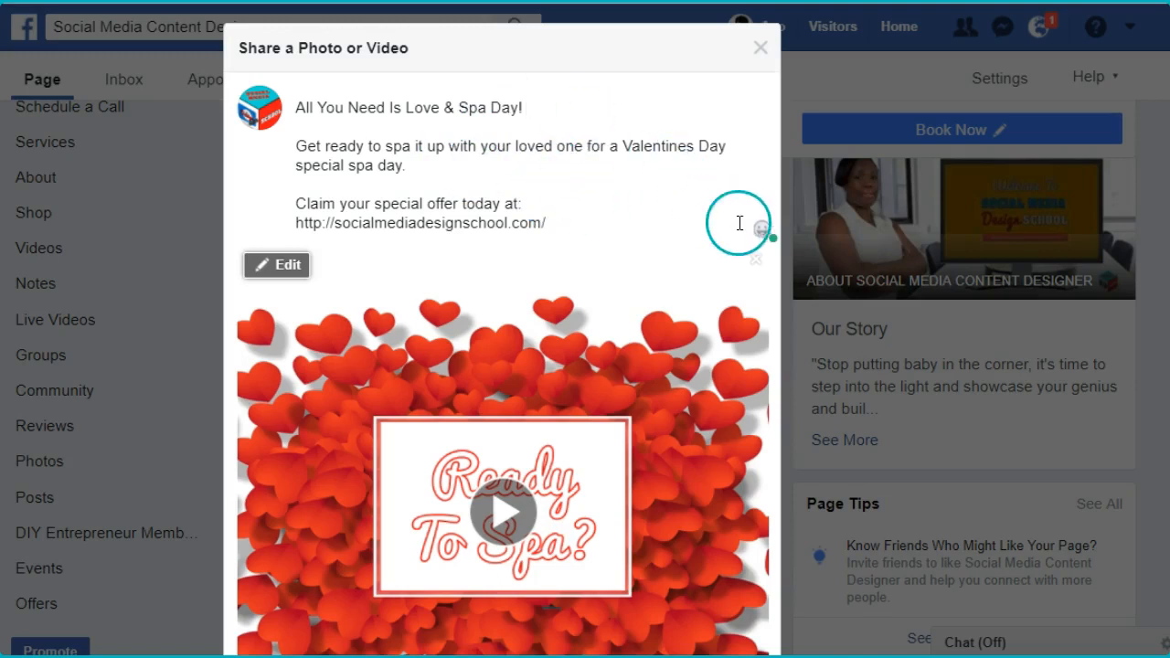
left_click(763, 231)
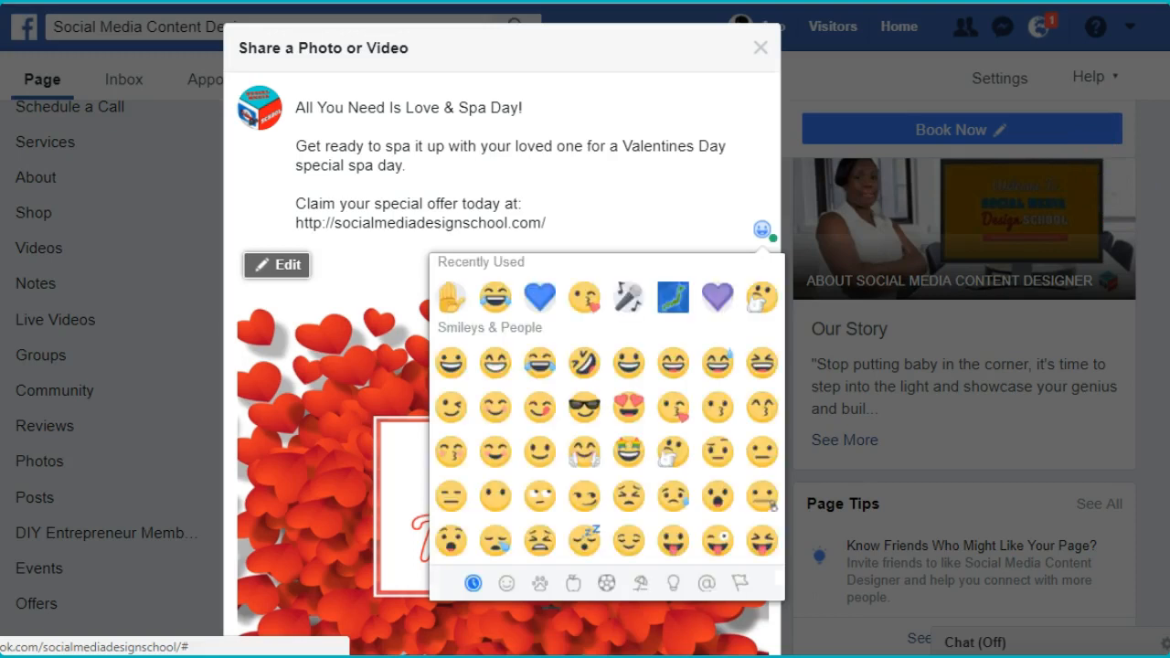
scroll(640, 384, "down", 10)
scroll(640, 384, "down", 15)
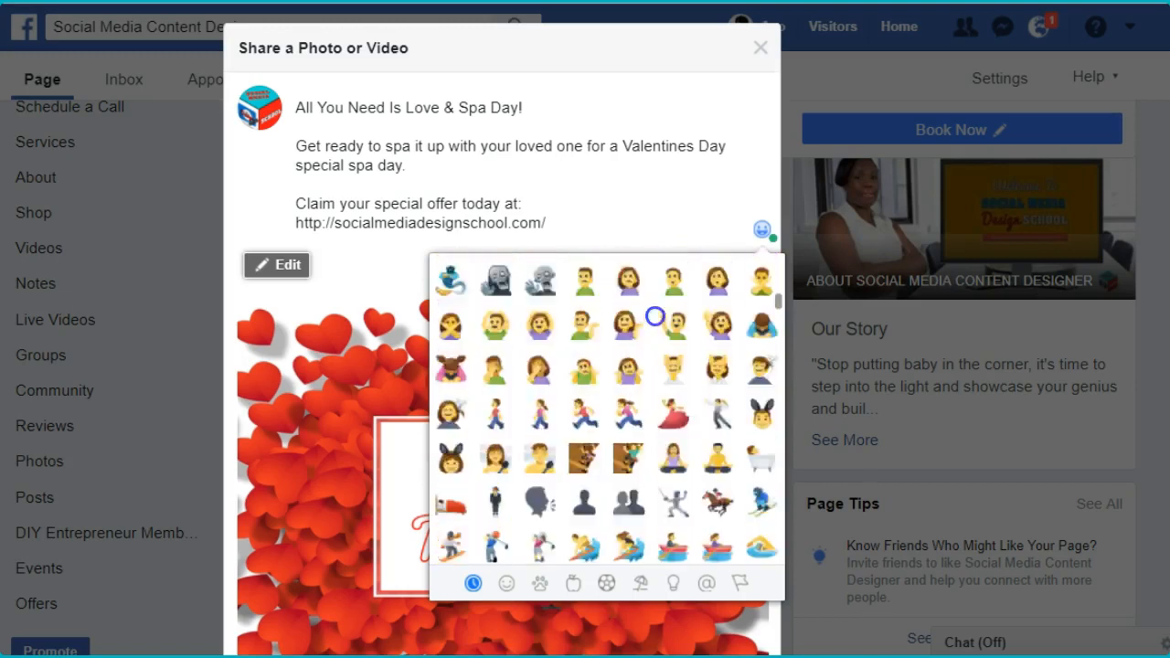
scroll(605, 463, "up", 5)
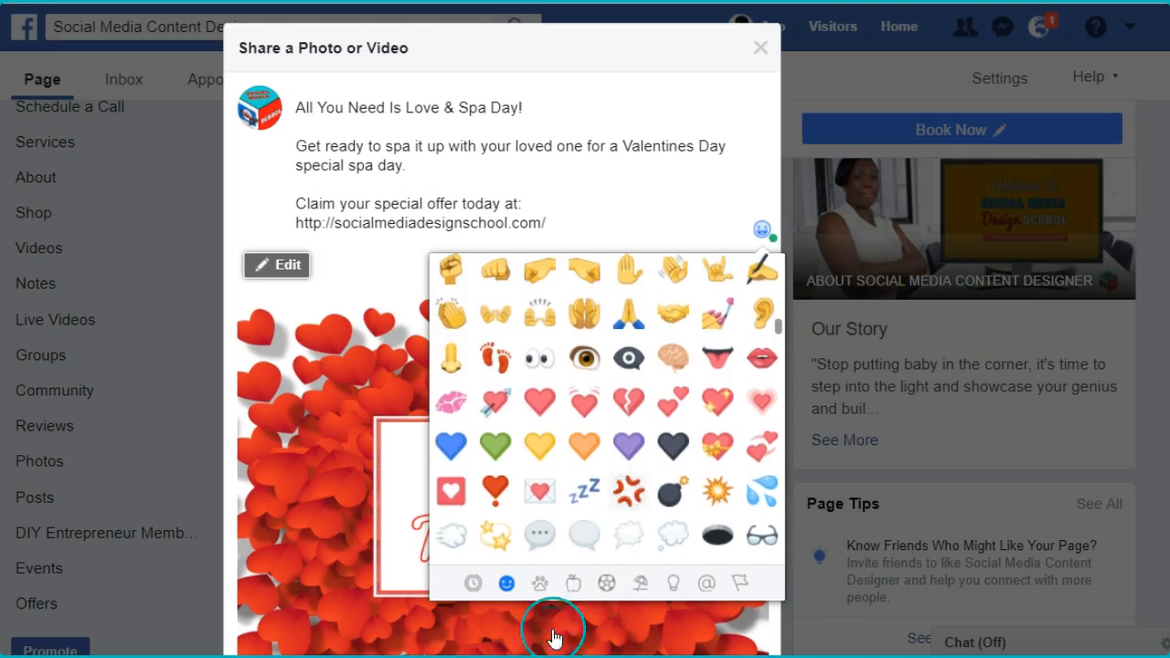
left_click(763, 451)
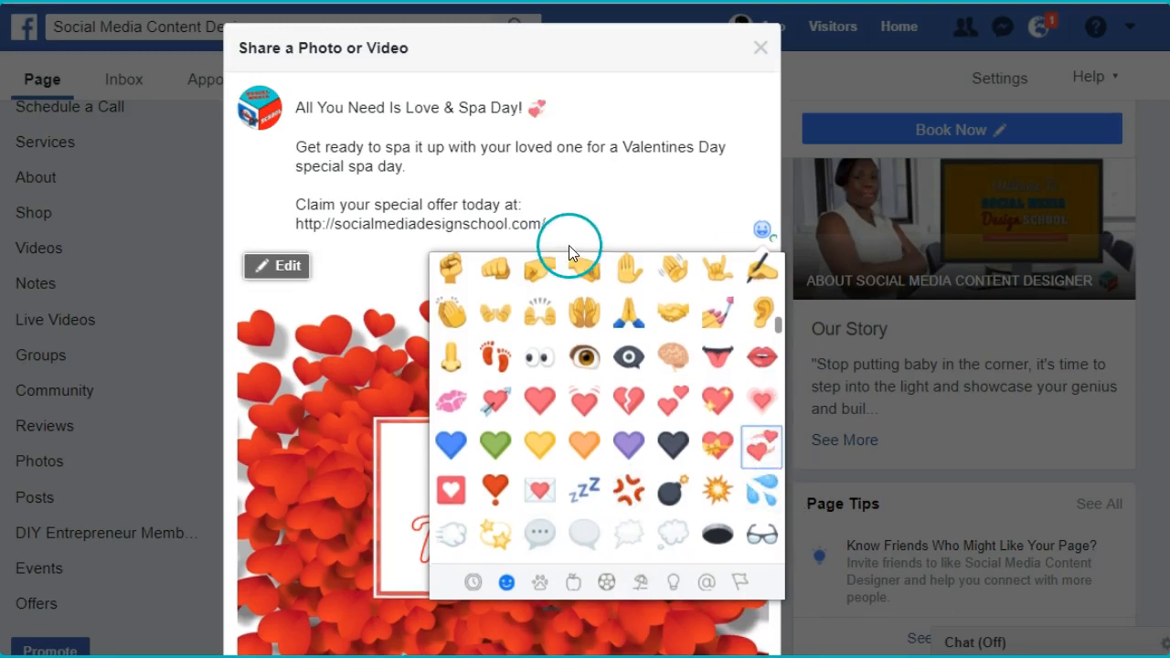
- Insert the revolving hearts emoji and a space in front of "All You Need Is Love & Spa Day!" in the caption
left_click(301, 109)
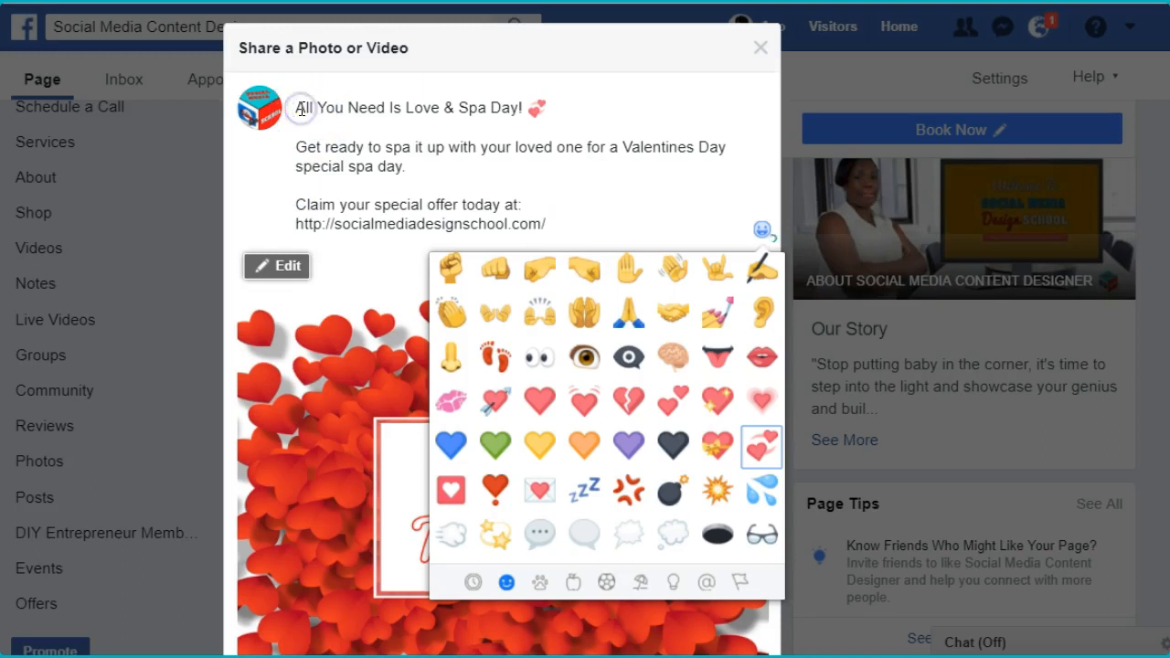
left_click(298, 107)
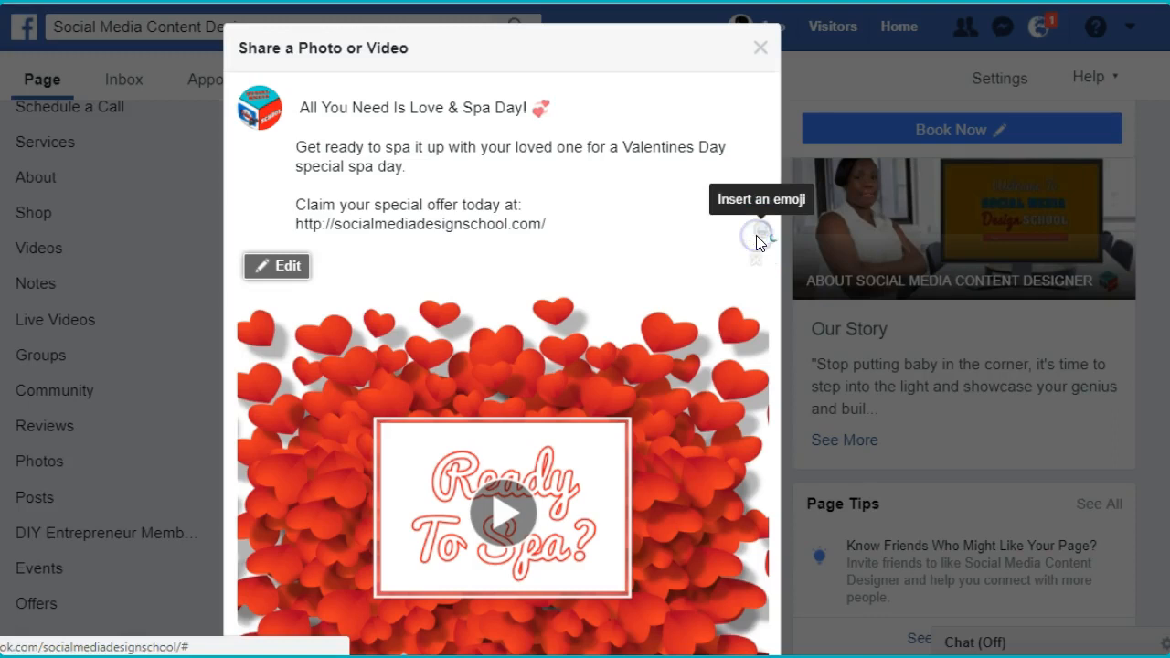
left_click(758, 241)
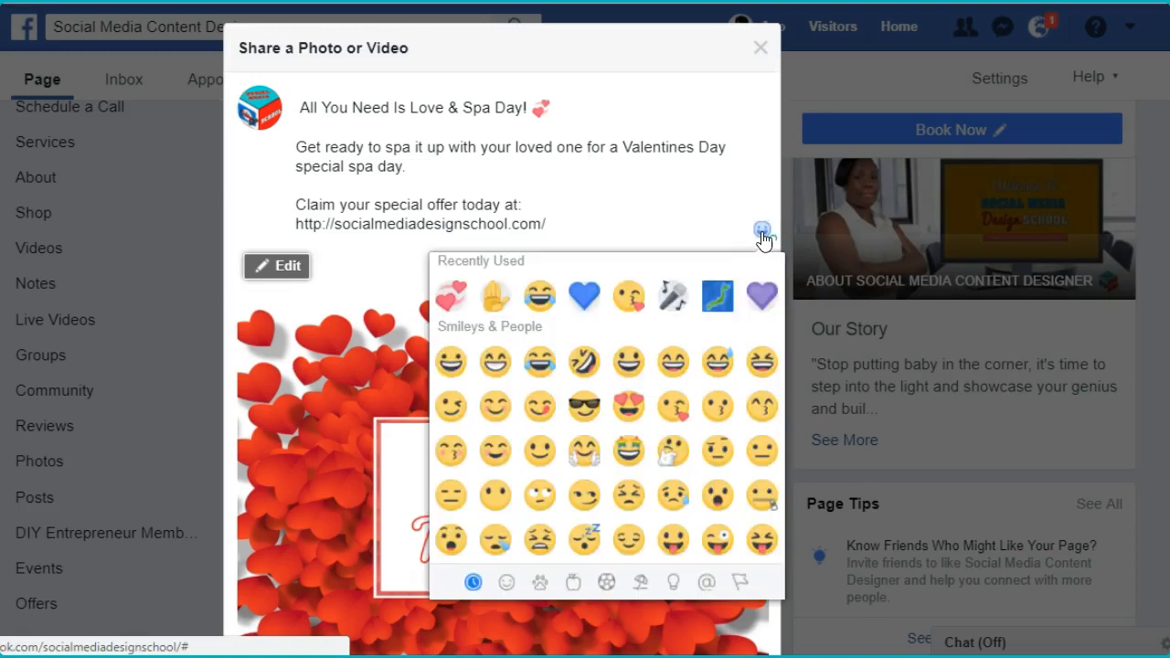
left_click(447, 304)
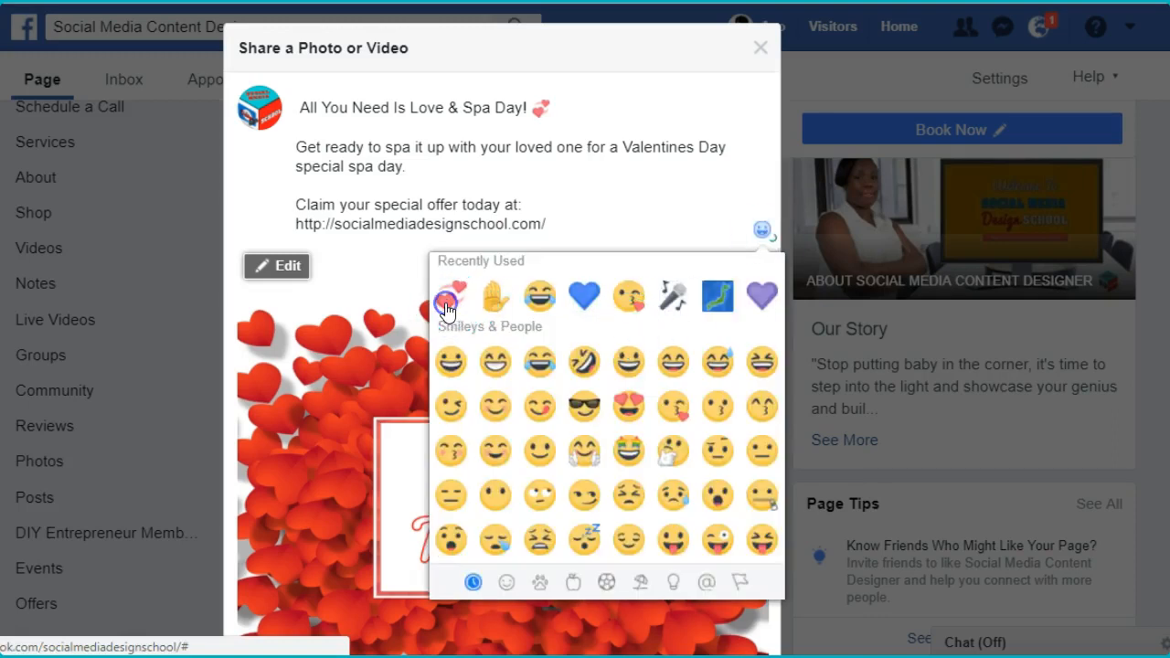
left_click(582, 168)
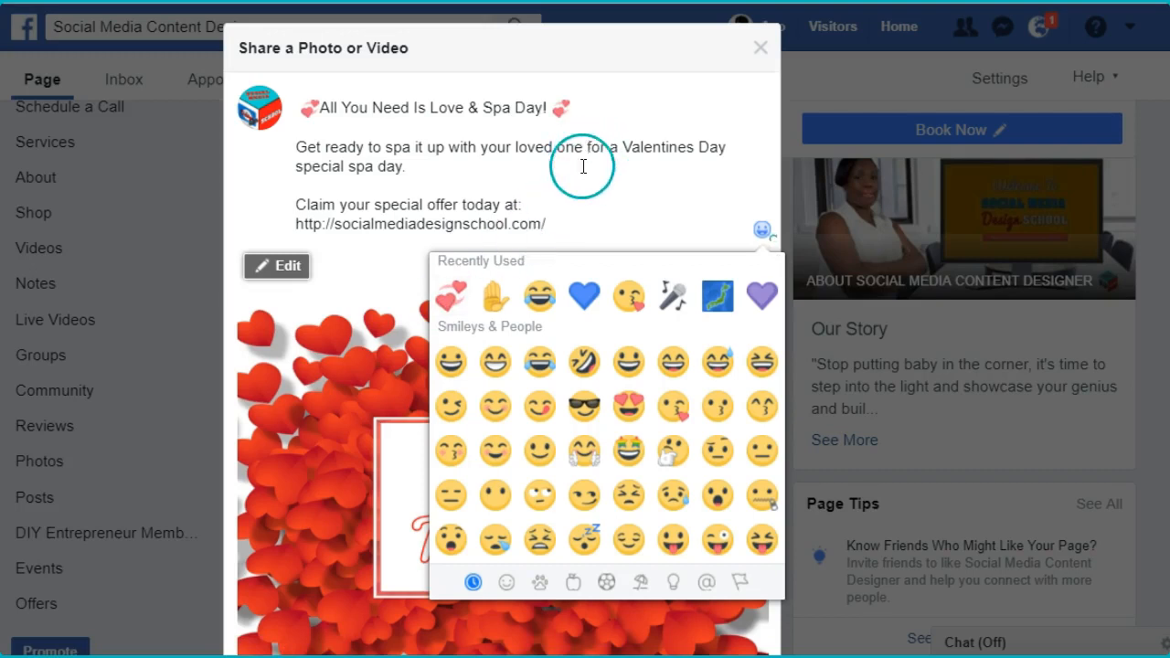
left_click(318, 109)
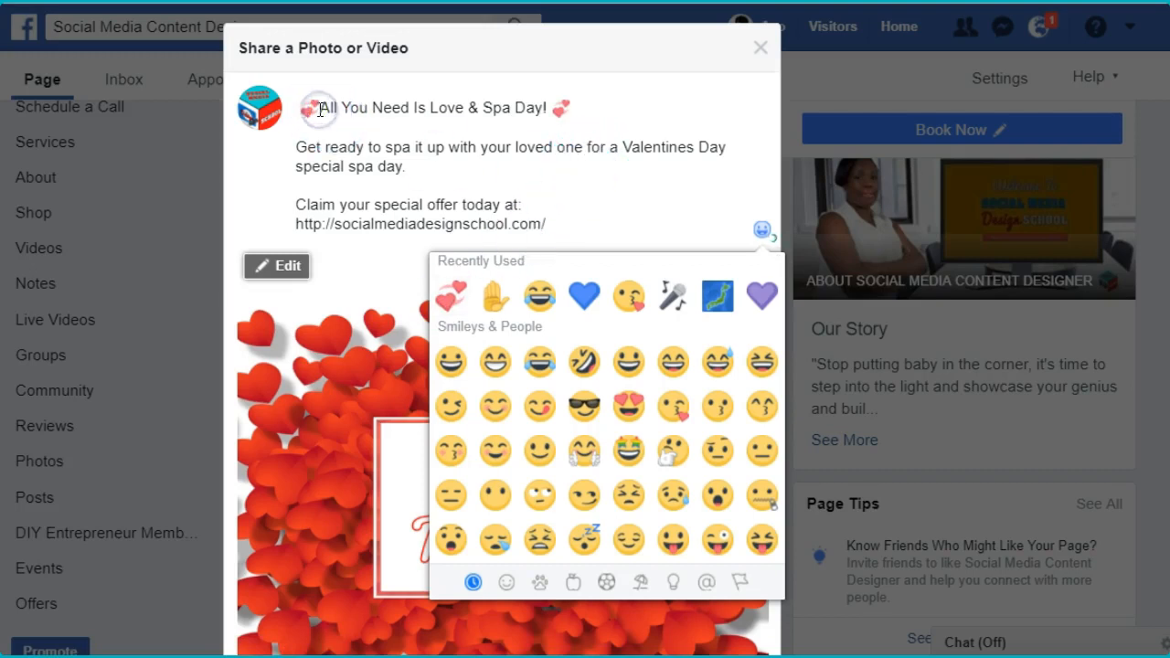
left_click(614, 193)
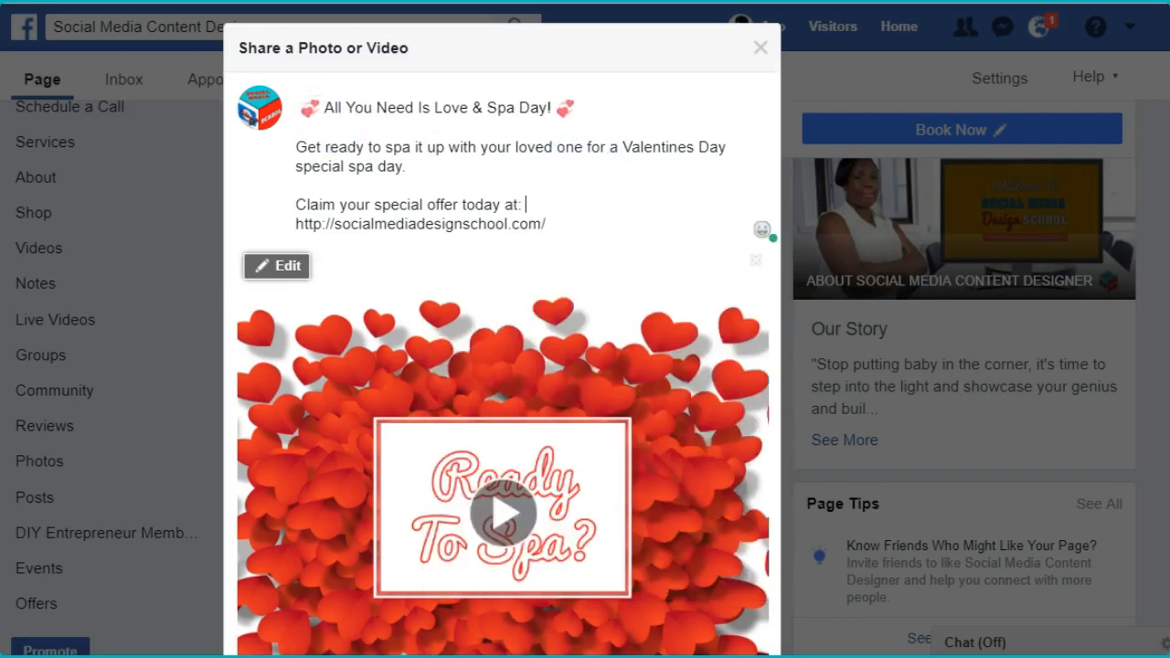
scroll(503, 366, "down", 3)
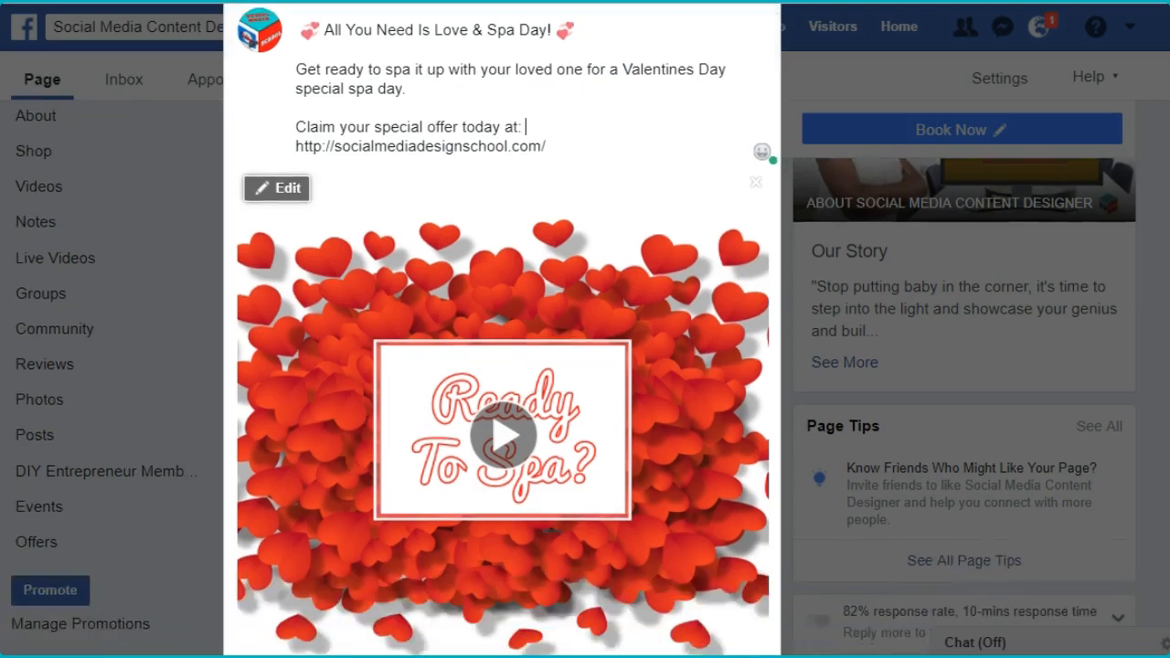
scroll(502, 366, "up", 3)
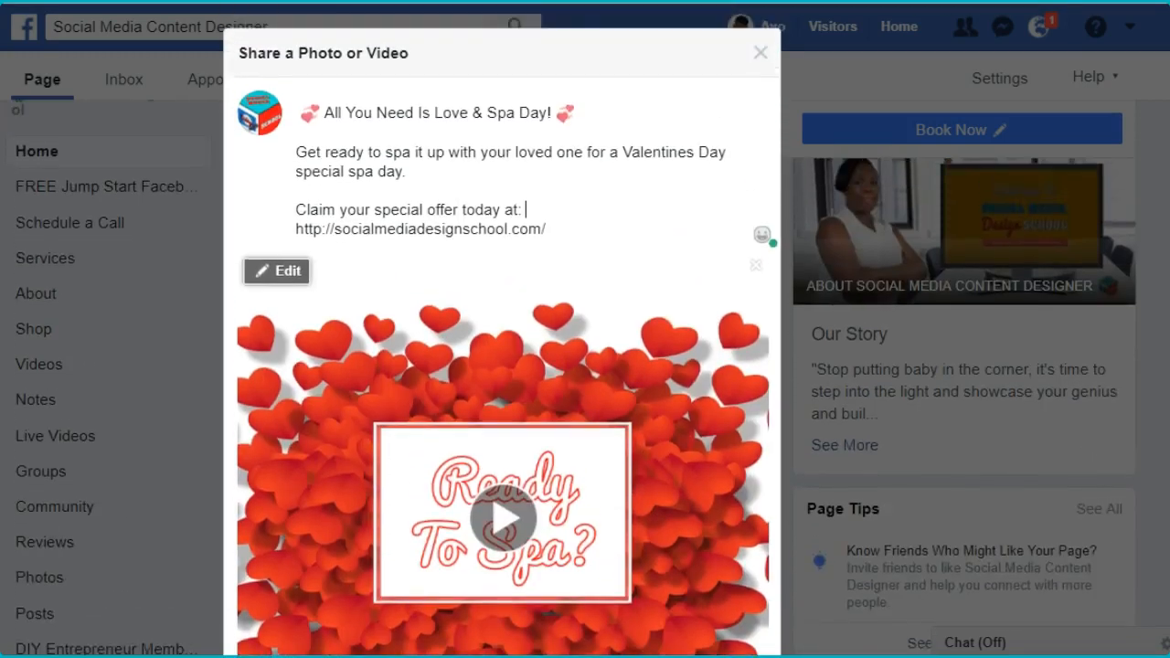
scroll(502, 365, "down", 1)
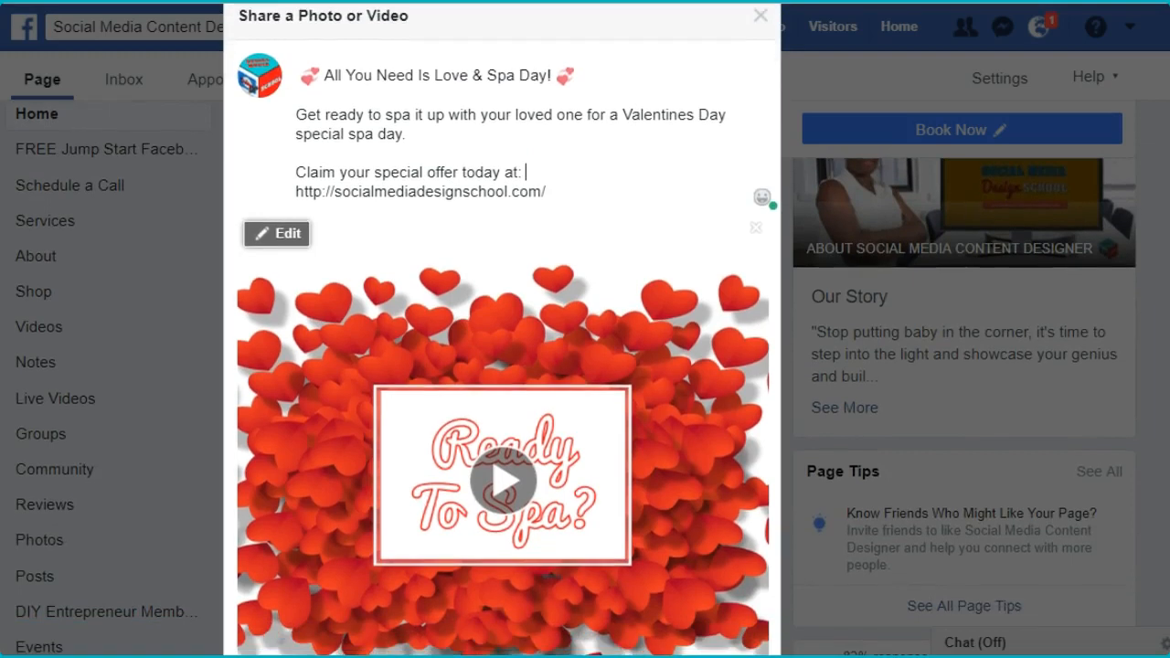
scroll(503, 365, "up", 1)
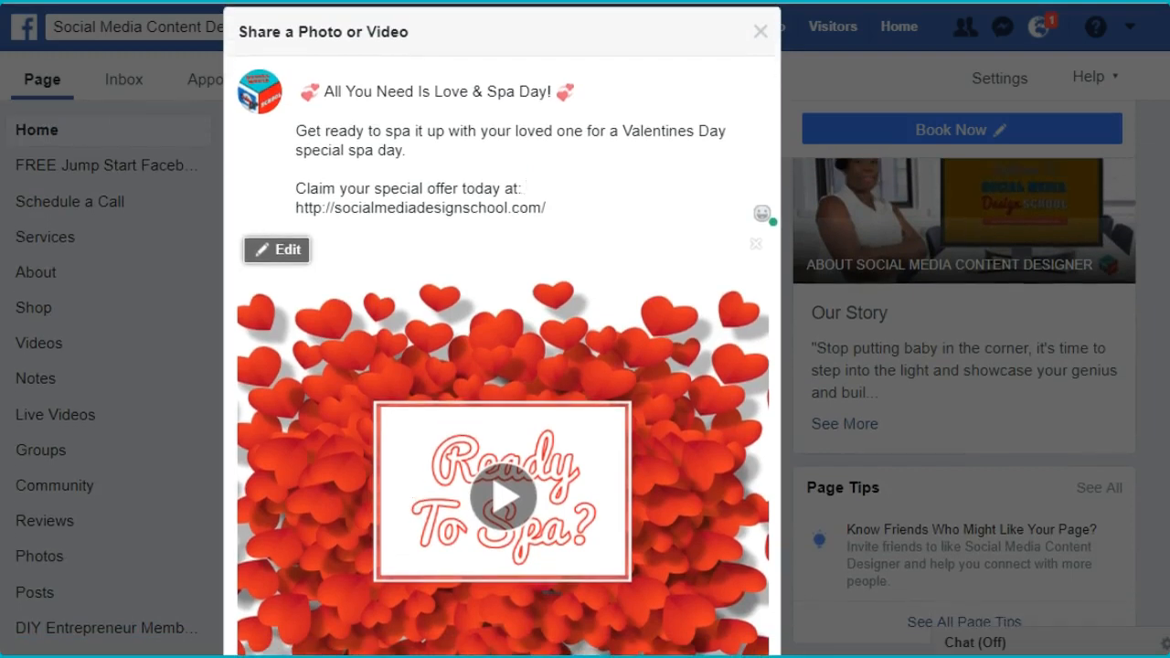